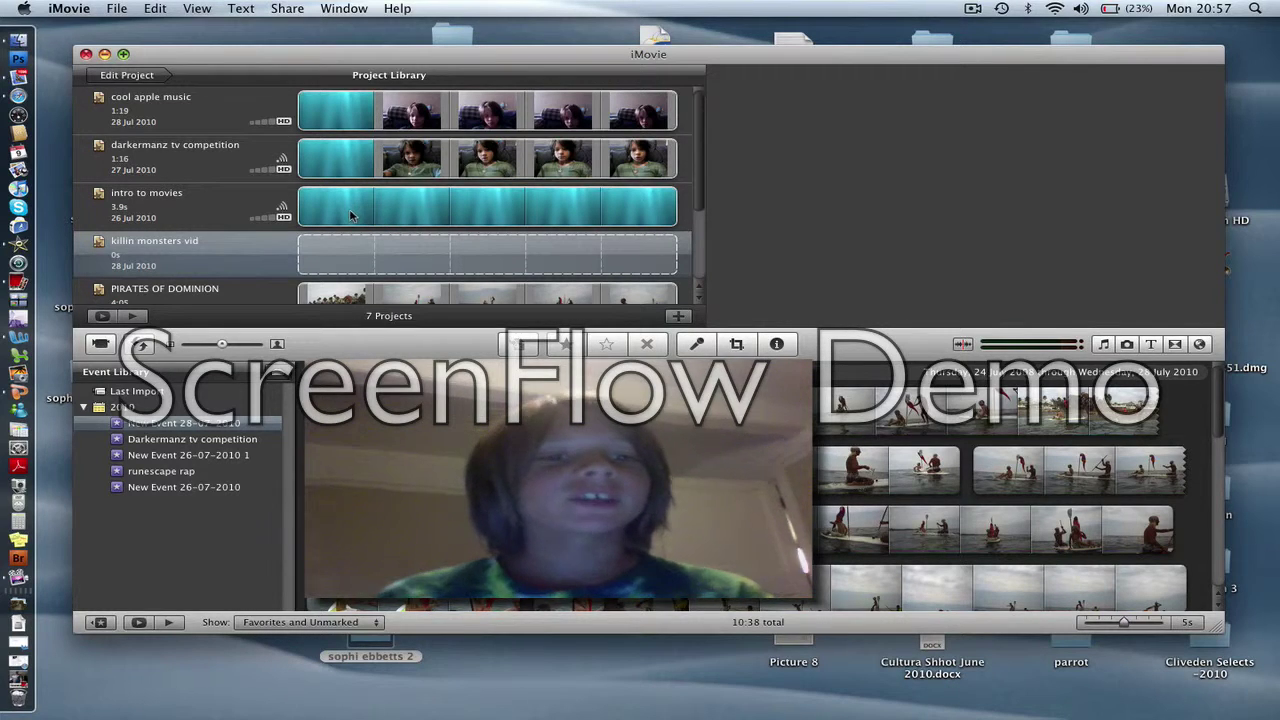
Open the 'intro to movies' project and play its 3.9s DML FILMZ and presents titles
{"action": "left_click", "coordinate": [352, 215]}
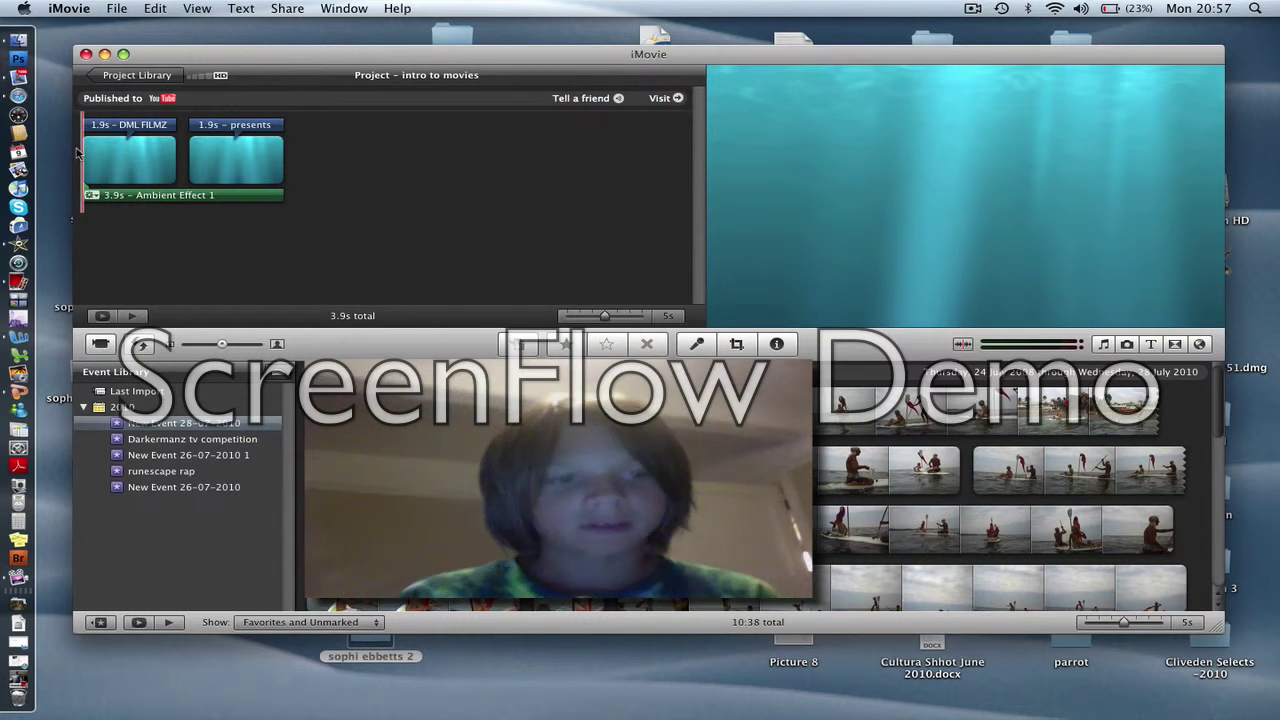
{"action": "key", "text": "space"}
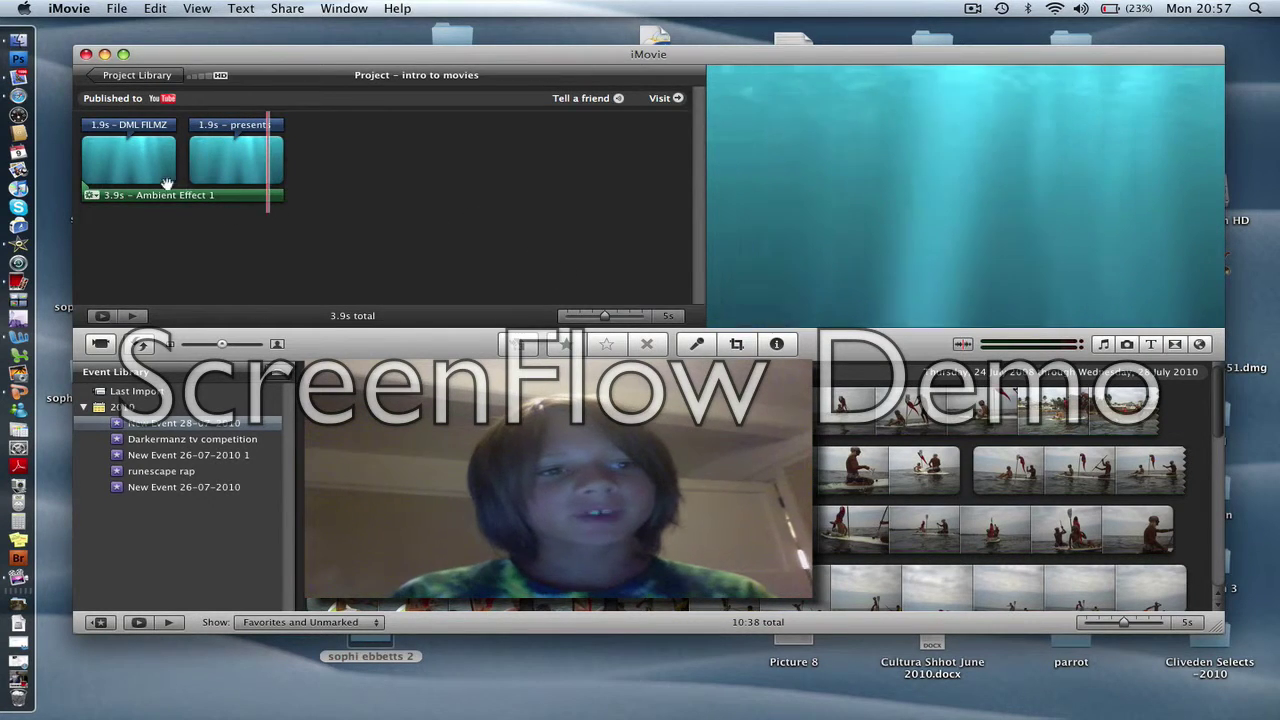
Create a new Widescreen (16:9) project with Theme set to None
{"action": "left_click", "coordinate": [115, 10]}
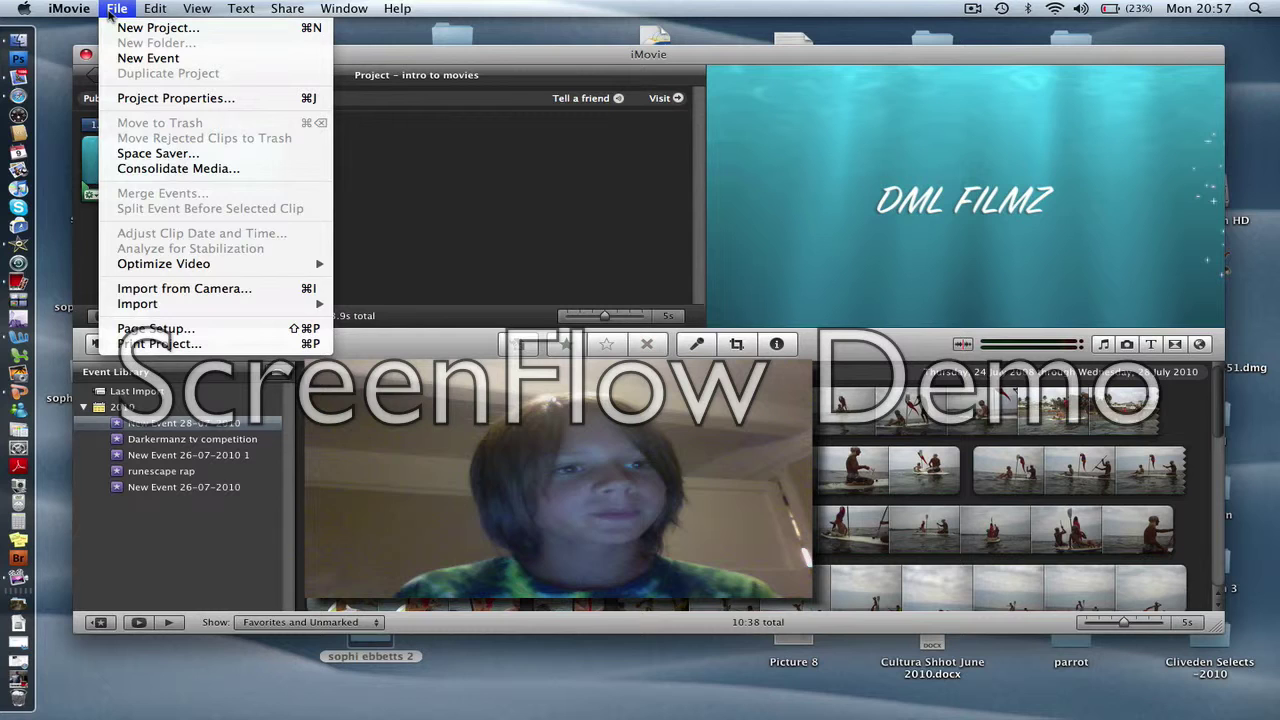
{"action": "left_click", "coordinate": [150, 28]}
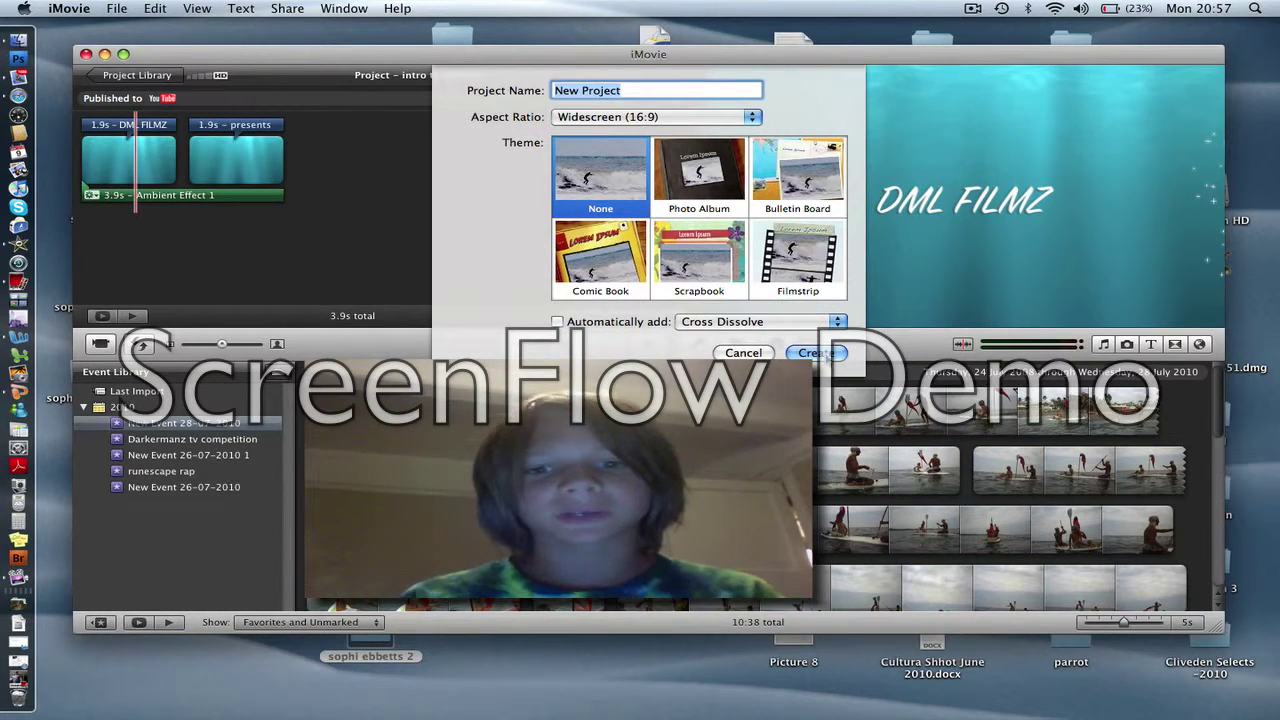
{"action": "left_click", "coordinate": [816, 352]}
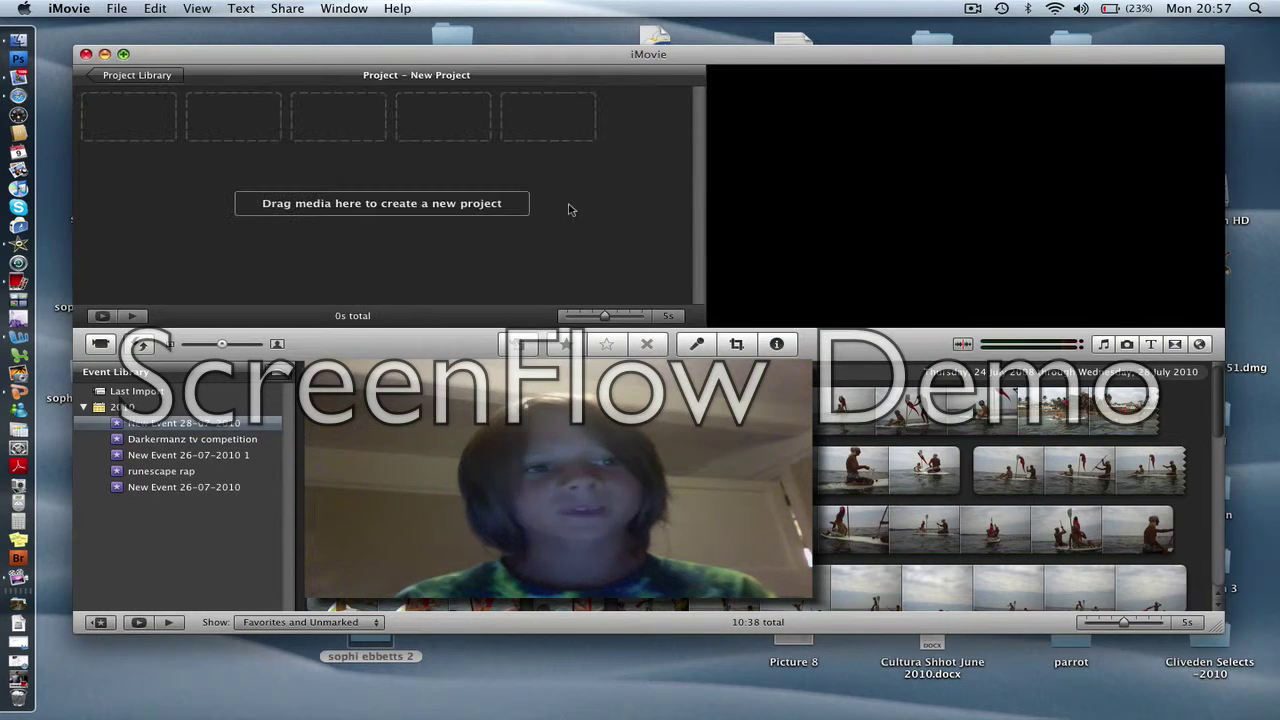
Show the Titles browser and scroll down to the Pixie Dust and Clouds styles
{"action": "left_click", "coordinate": [1151, 344]}
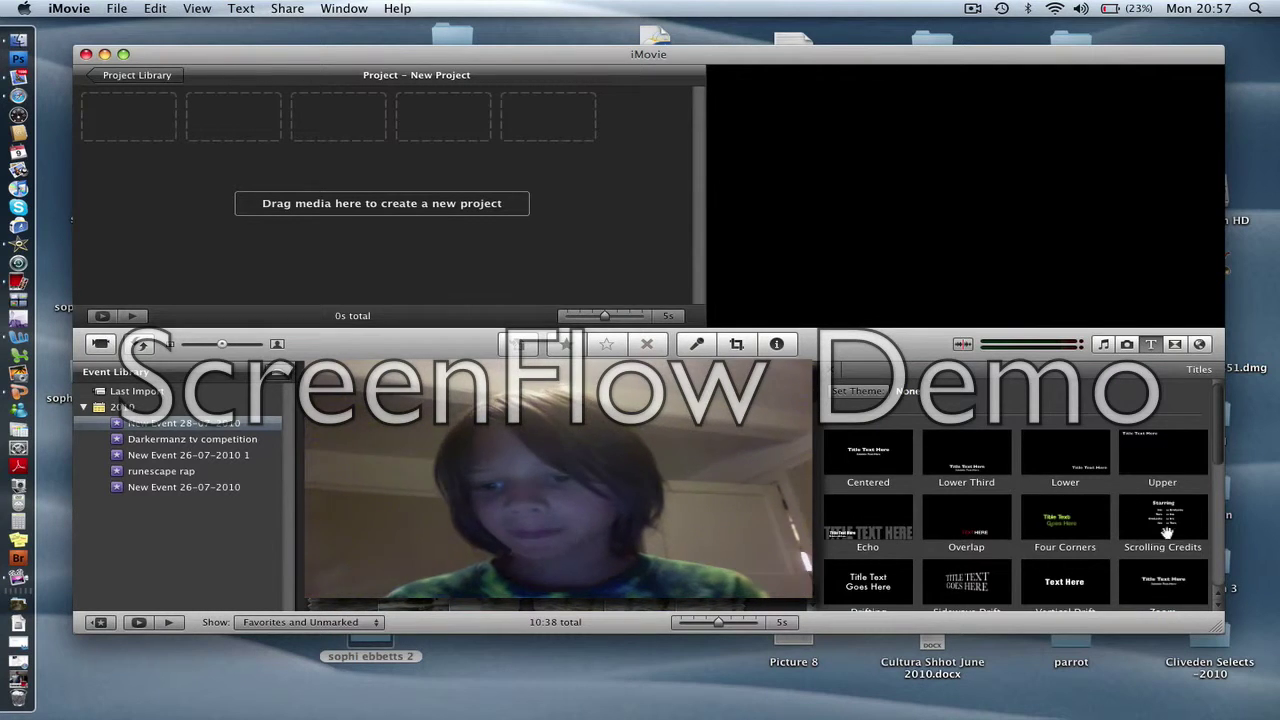
{"action": "scroll", "coordinate": [1223, 615], "scroll_direction": "down", "scroll_amount": 1}
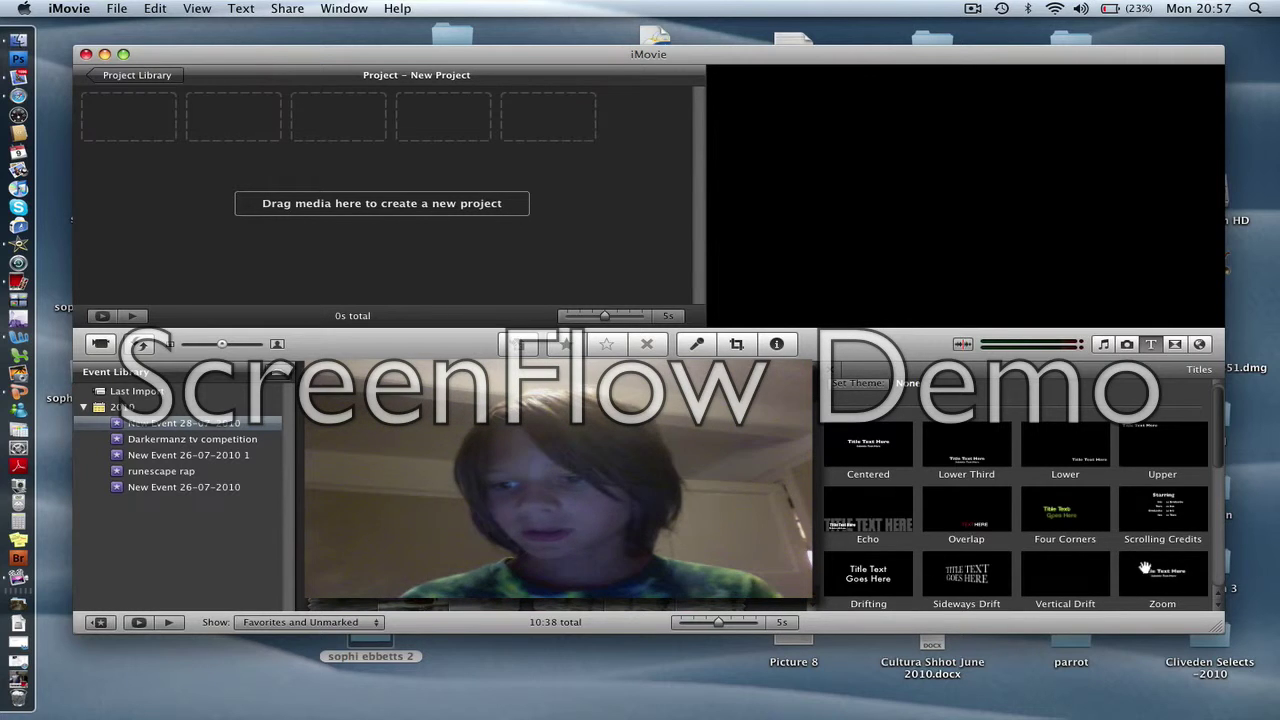
{"action": "scroll", "coordinate": [1220, 600], "scroll_direction": "down", "scroll_amount": 5}
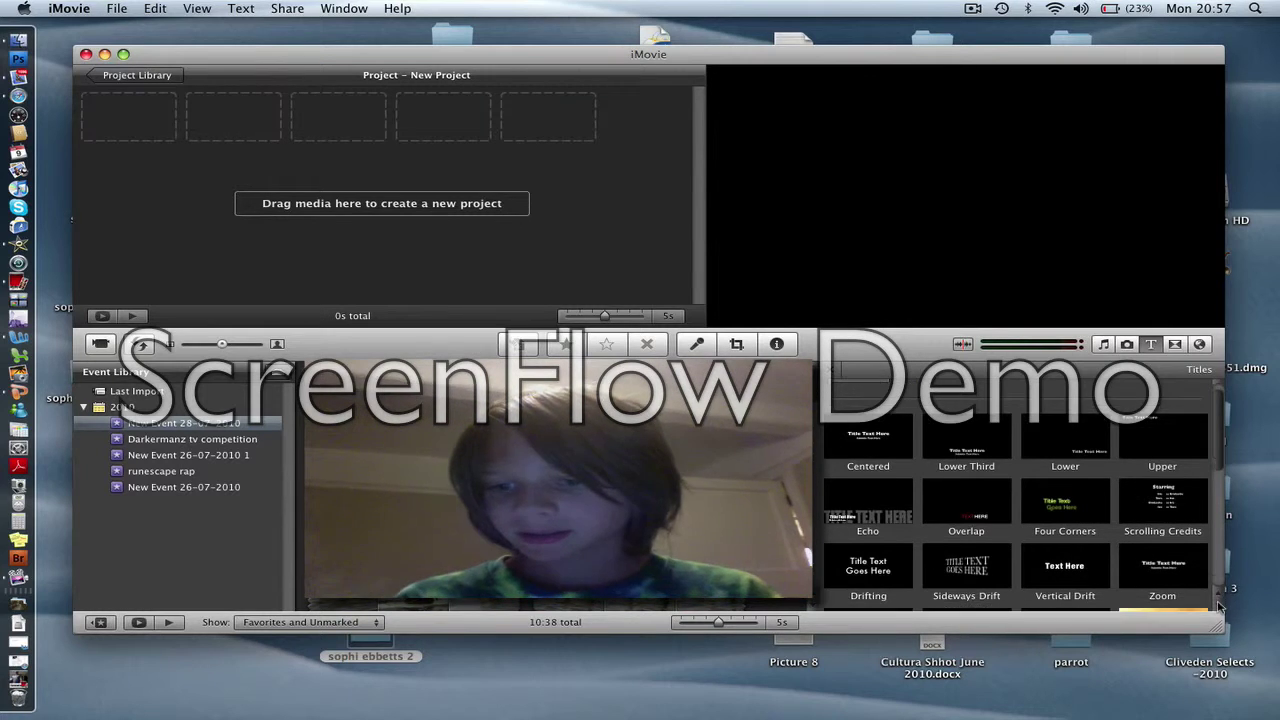
{"action": "scroll", "coordinate": [1218, 604], "scroll_direction": "down", "scroll_amount": 1}
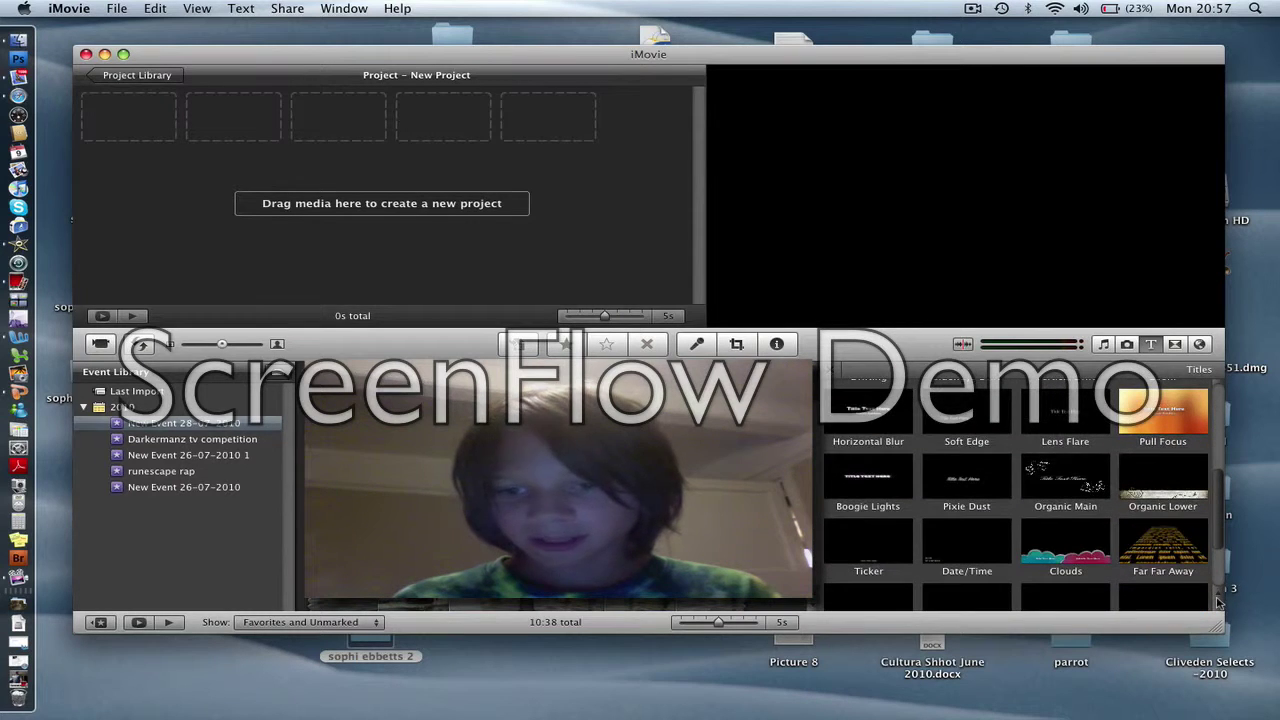
Drop a Pixie Dust title into the project on the Underwater background, retitled 'DML FILMZ'
{"action": "left_click_drag", "start_coordinate": [953, 500], "coordinate": [138, 118]}
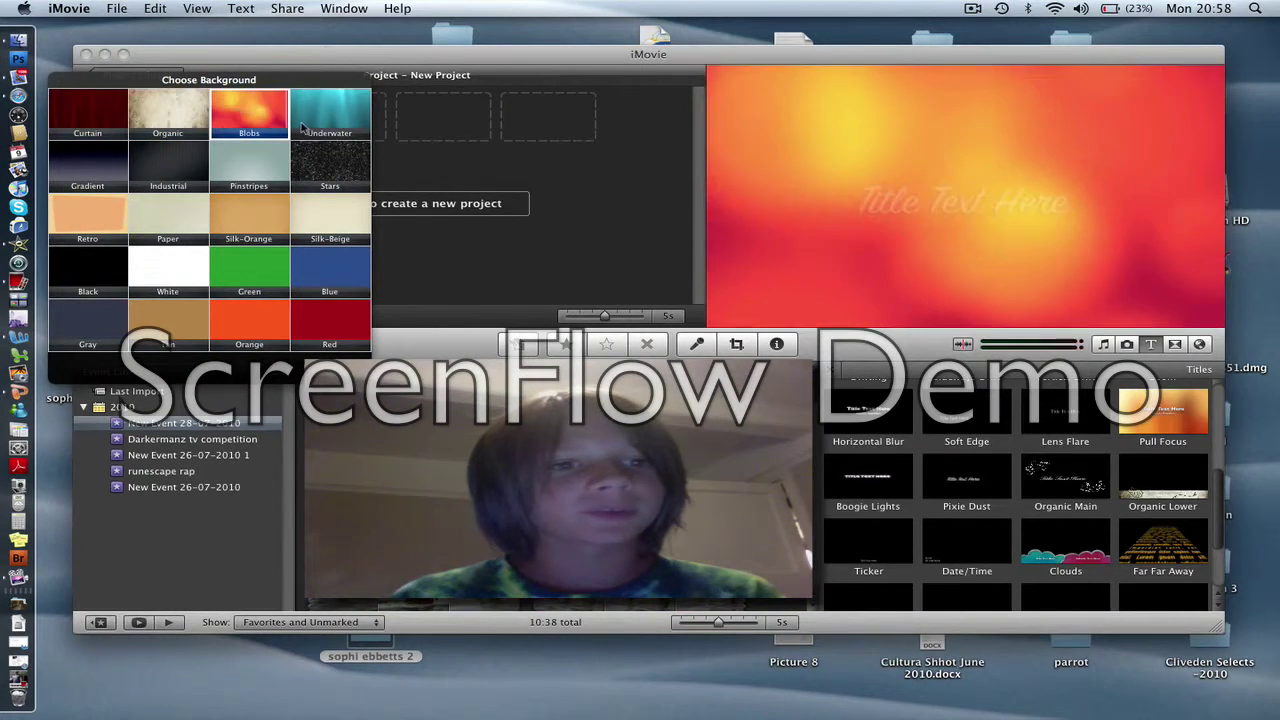
{"action": "left_click", "coordinate": [303, 122]}
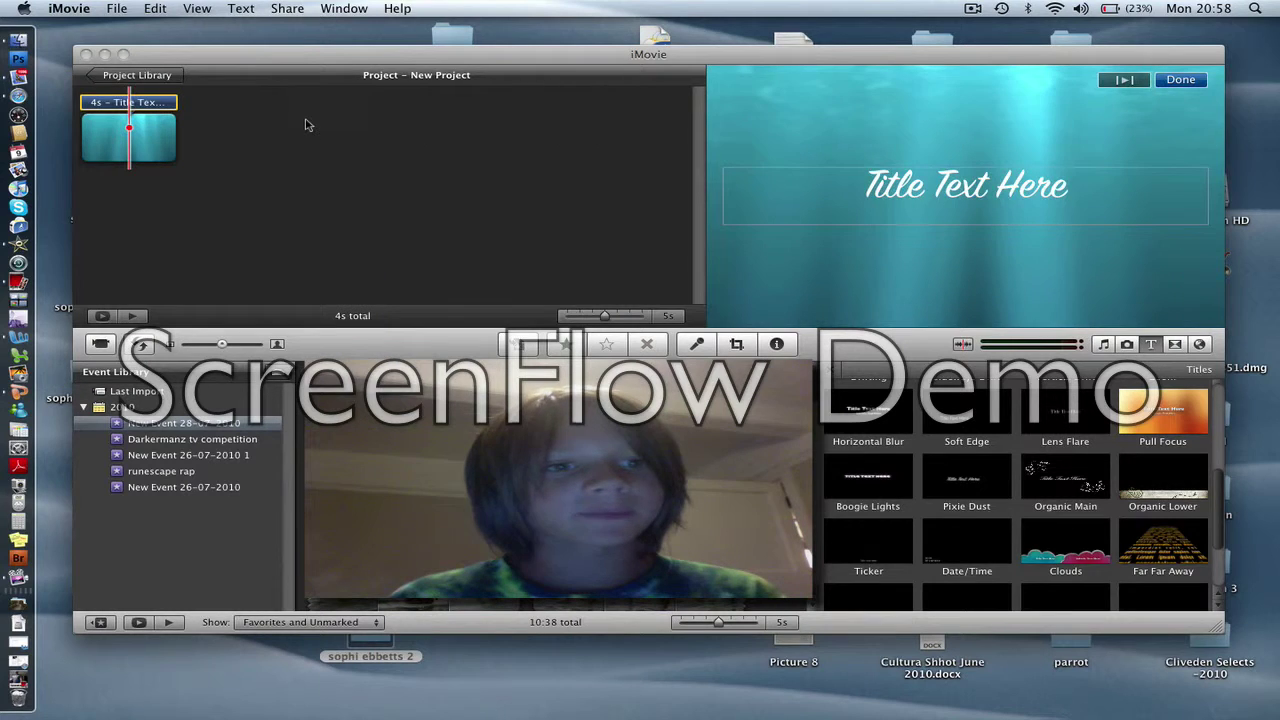
{"action": "left_click", "coordinate": [1036, 195]}
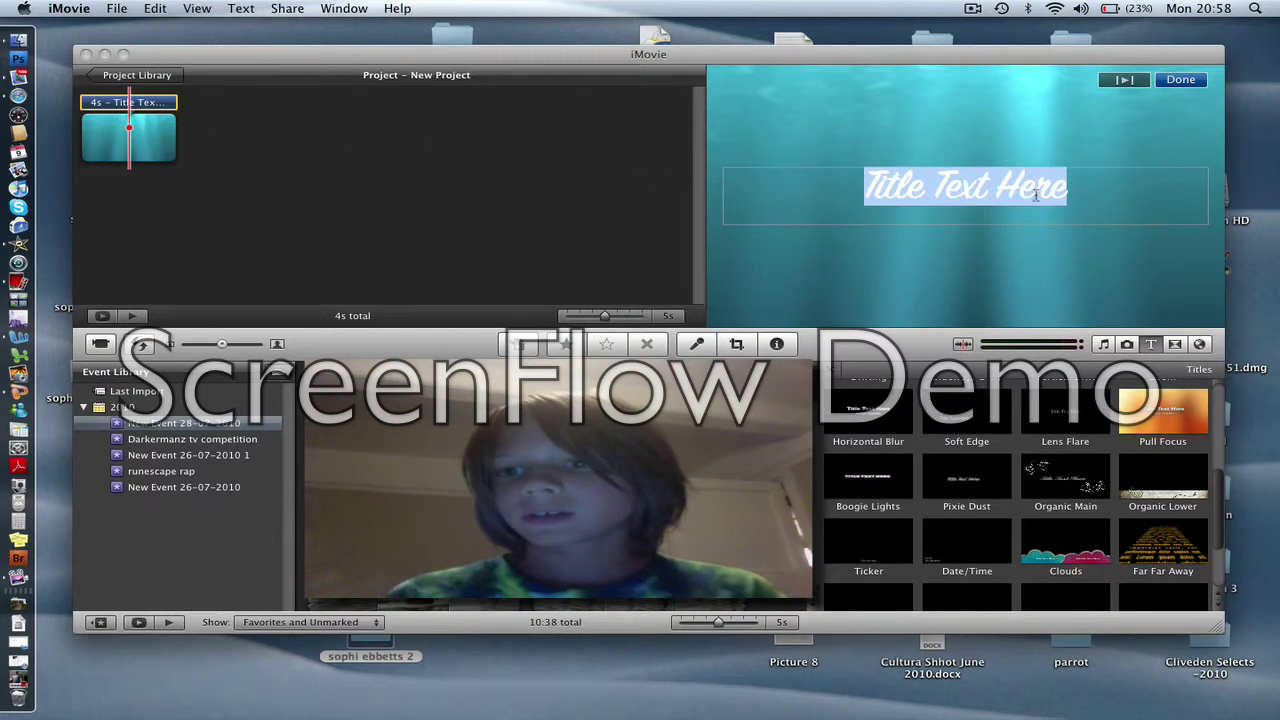
{"action": "type", "text": "dewfe"}
{"action": "key", "text": "BackSpace"}
{"action": "key", "text": "BackSpace"}
{"action": "key", "text": "BackSpace"}
{"action": "key", "text": "BackSpace"}
{"action": "key", "text": "BackSpace"}
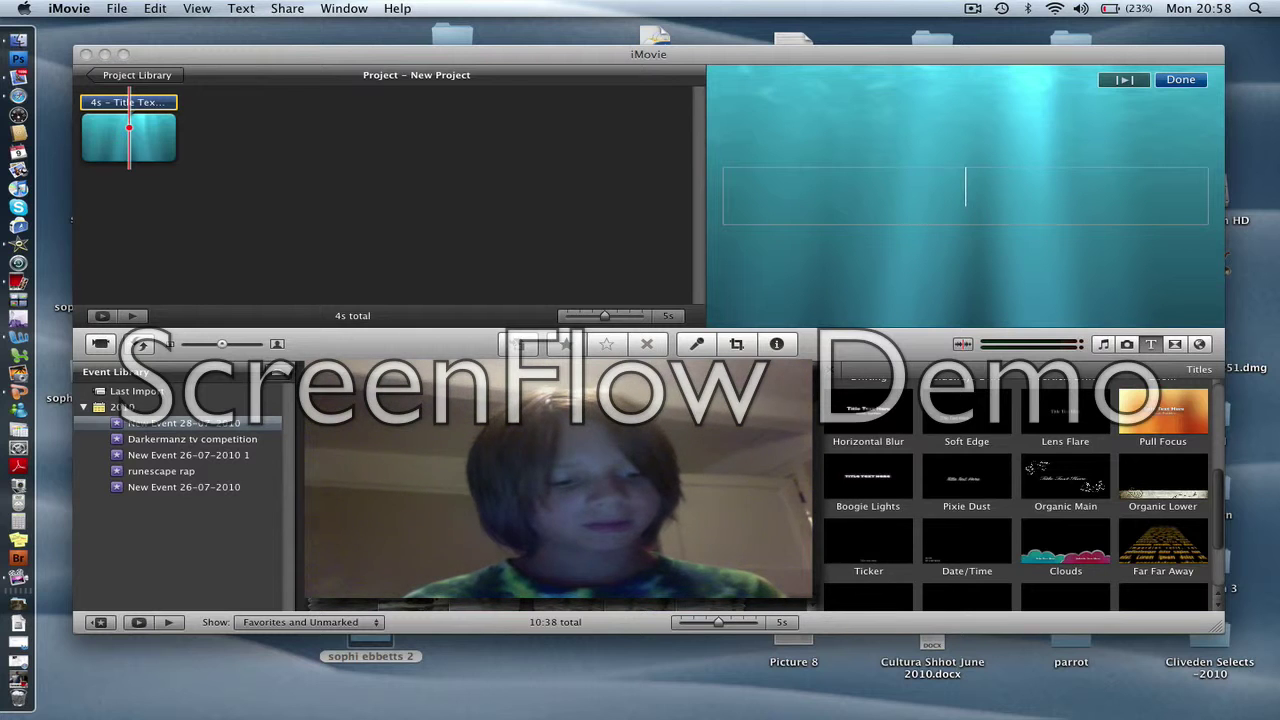
{"action": "type", "text": "DML "}
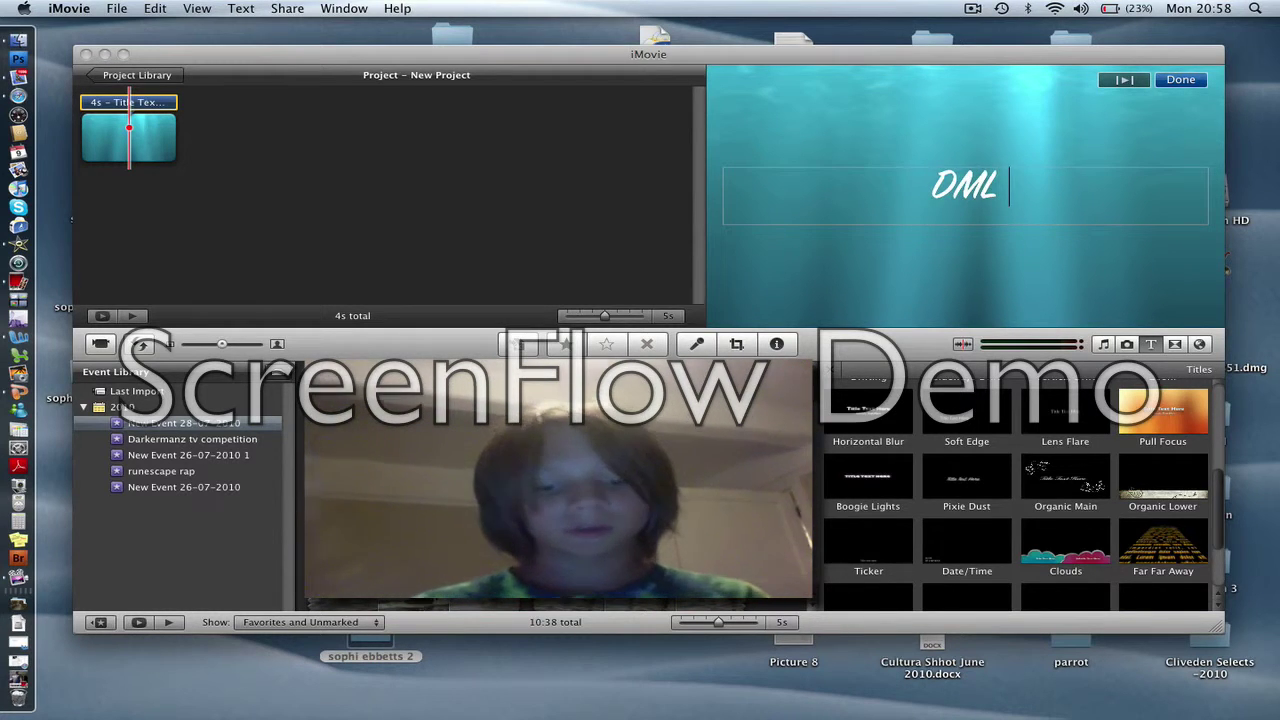
{"action": "type", "text": "FiLMZ"}
{"action": "left_click", "coordinate": [551, 203]}
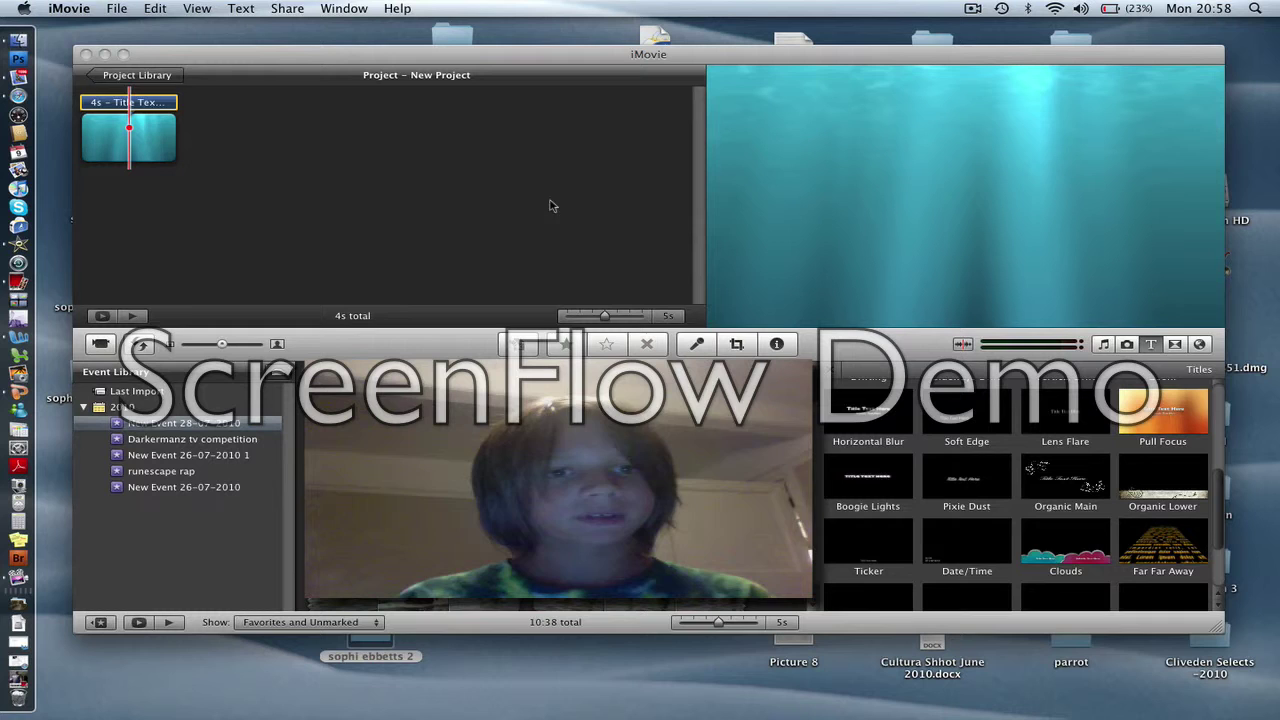
Add a second Underwater-background title after DML FILMZ reading 'PRESENTS'
{"action": "mouse_move", "coordinate": [964, 521]}
{"action": "left_mouse_down"}
{"action": "mouse_move", "coordinate": [506, 220]}
{"action": "mouse_move", "coordinate": [330, 180]}
{"action": "mouse_move", "coordinate": [300, 156]}
{"action": "left_mouse_up"}
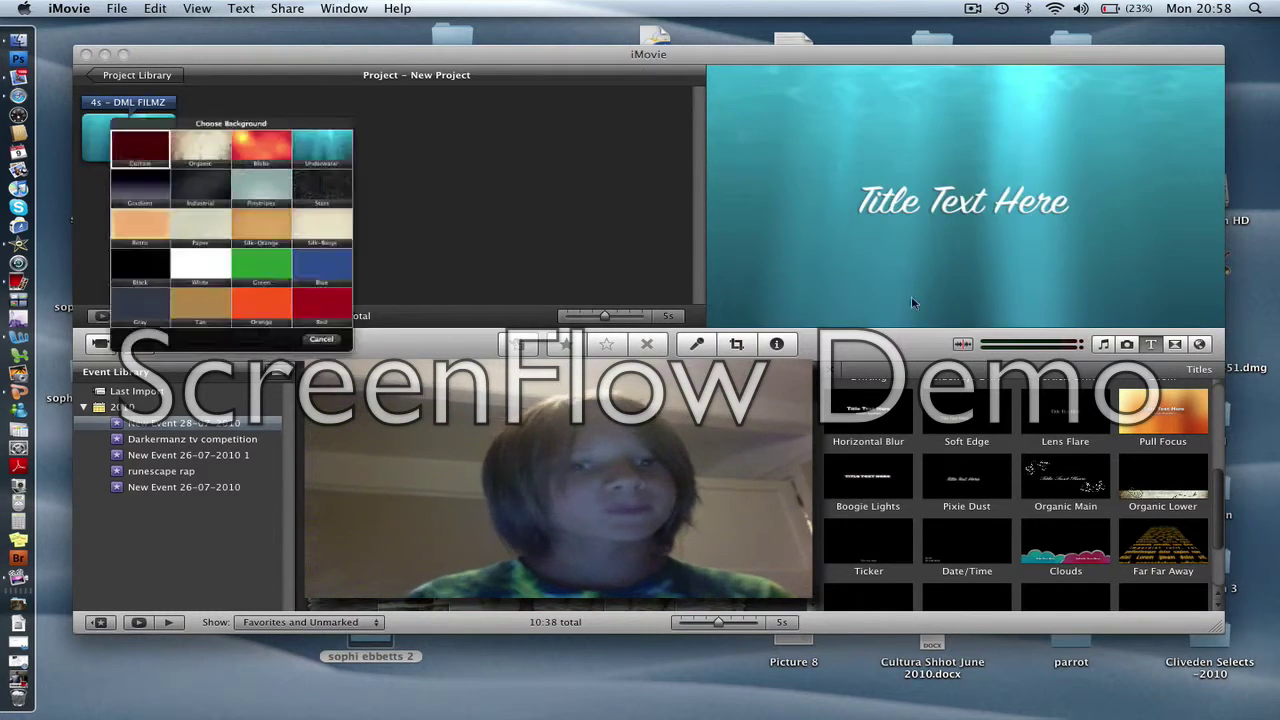
{"action": "left_click", "coordinate": [335, 135]}
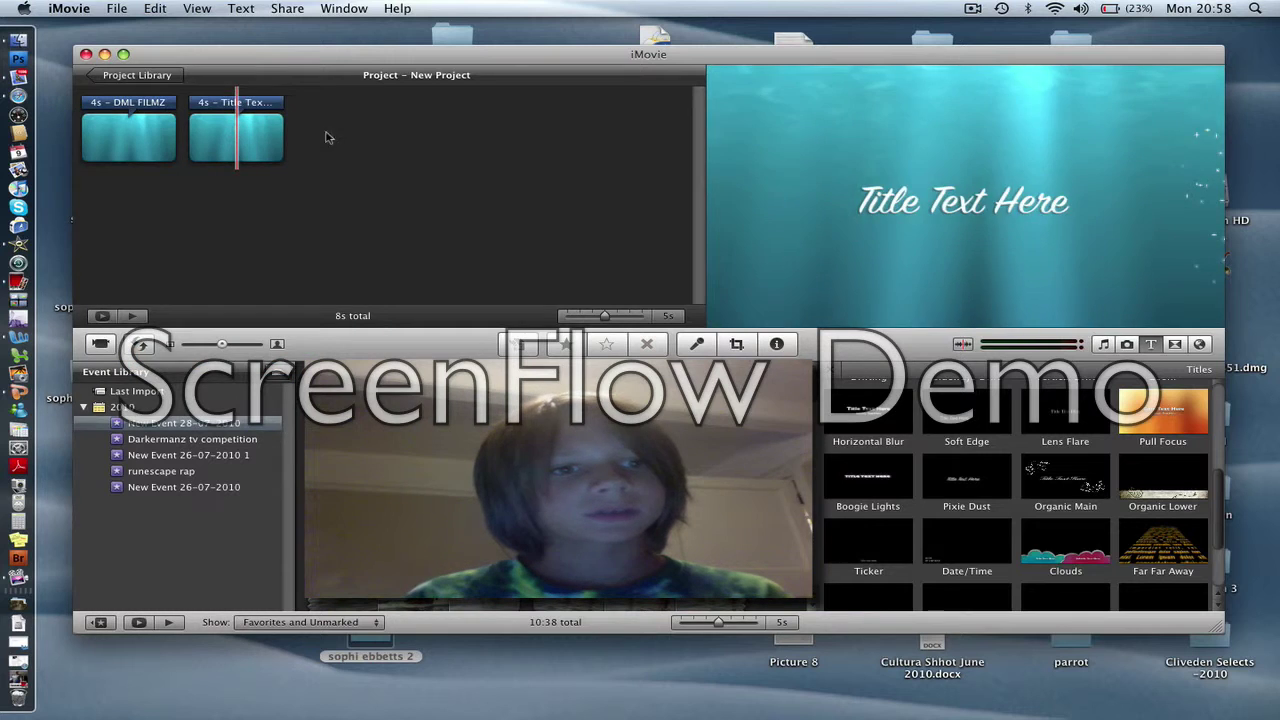
{"action": "left_click", "coordinate": [1064, 192]}
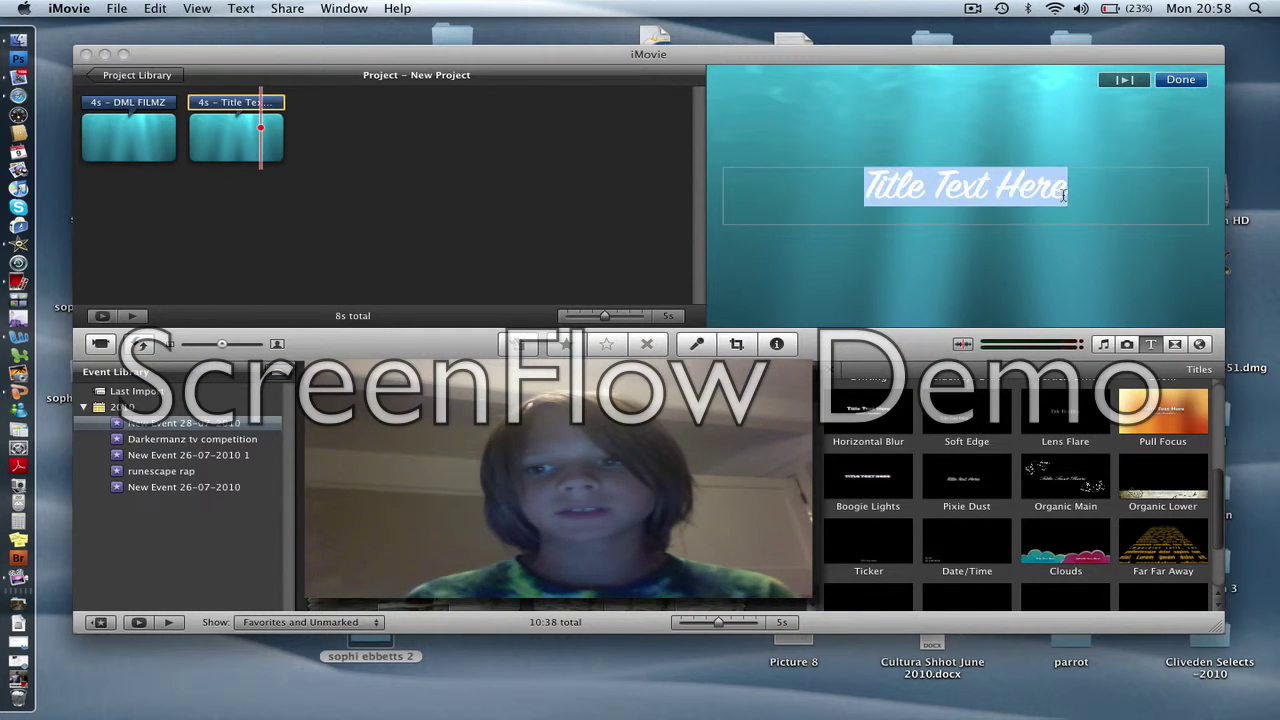
{"action": "type", "text": "PRESENTS"}
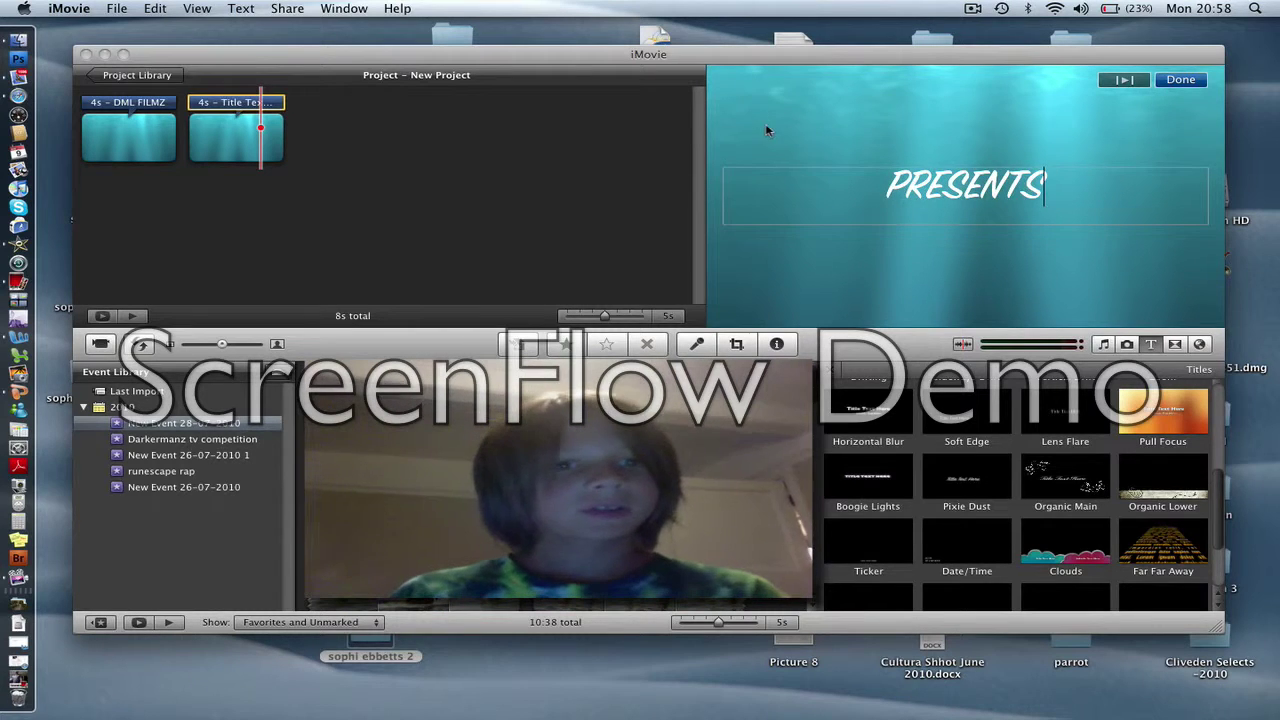
{"action": "left_click", "coordinate": [534, 129]}
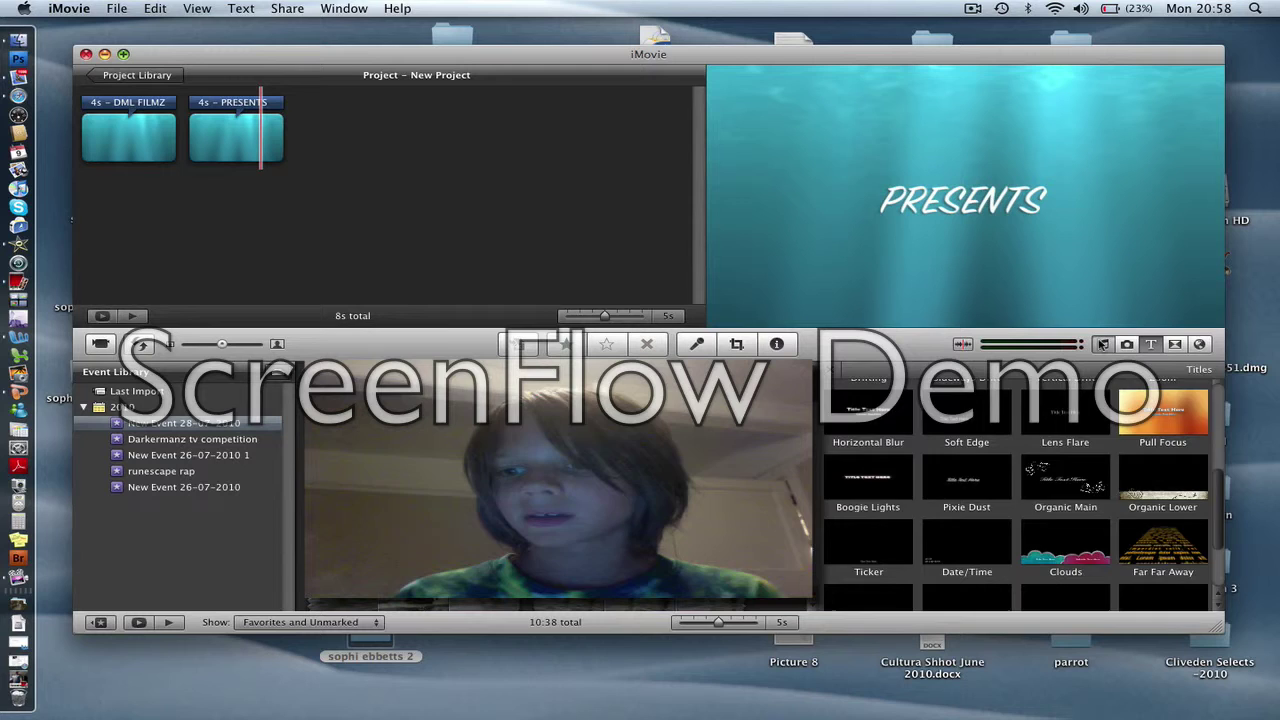
In Music and Sound Effects, preview 44th Street Short.caf, then select Barbeque Blues Short.caf
{"action": "left_click", "coordinate": [1103, 344]}
{"action": "left_click", "coordinate": [934, 549]}
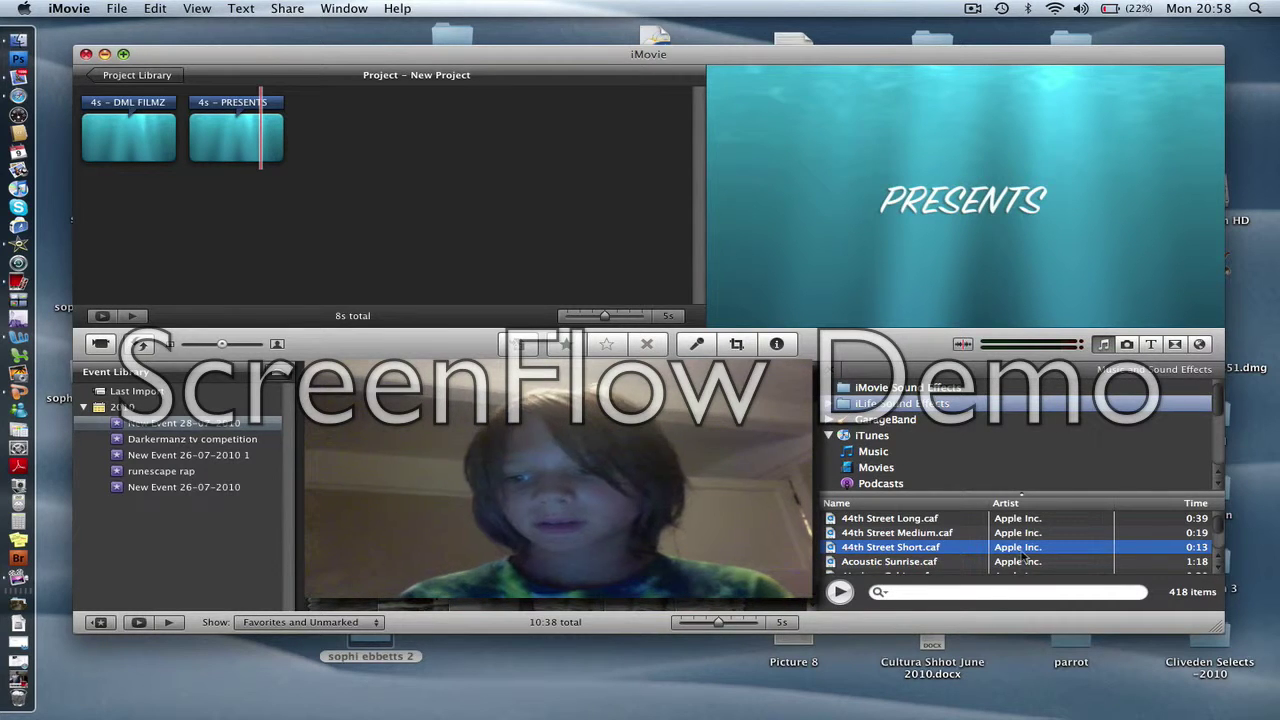
{"action": "key", "text": "space"}
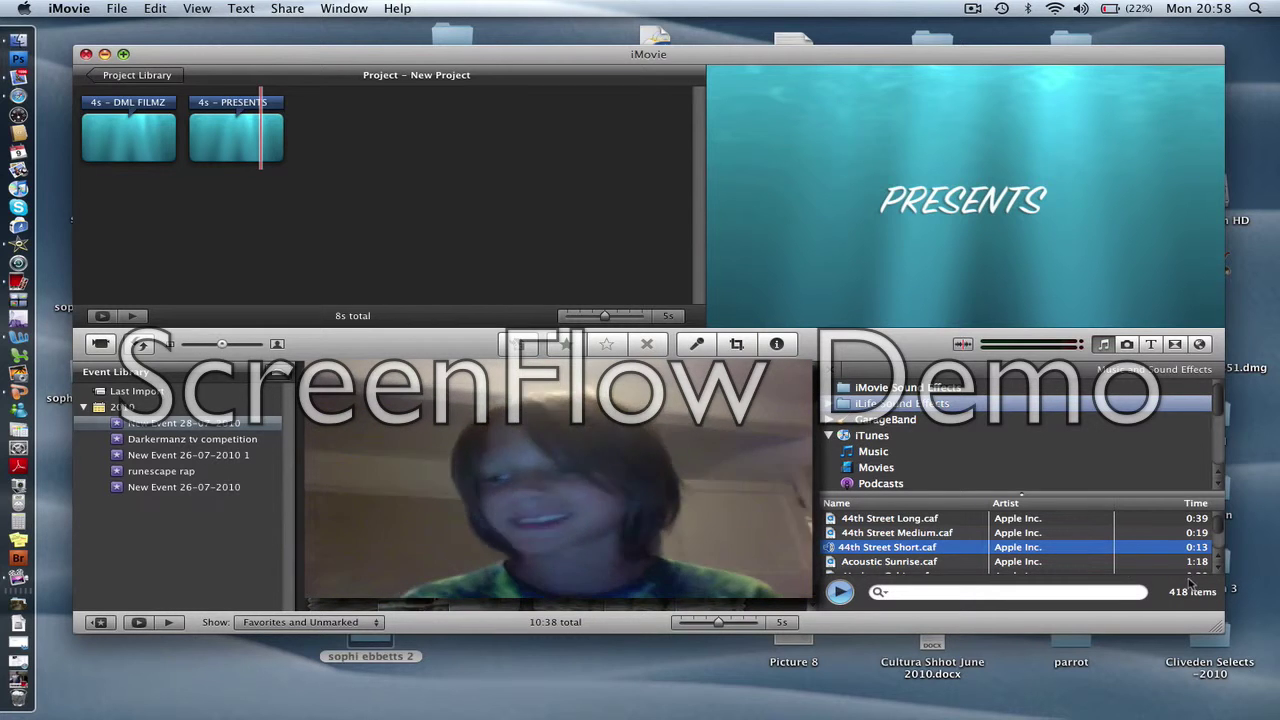
{"action": "left_click", "coordinate": [1218, 576]}
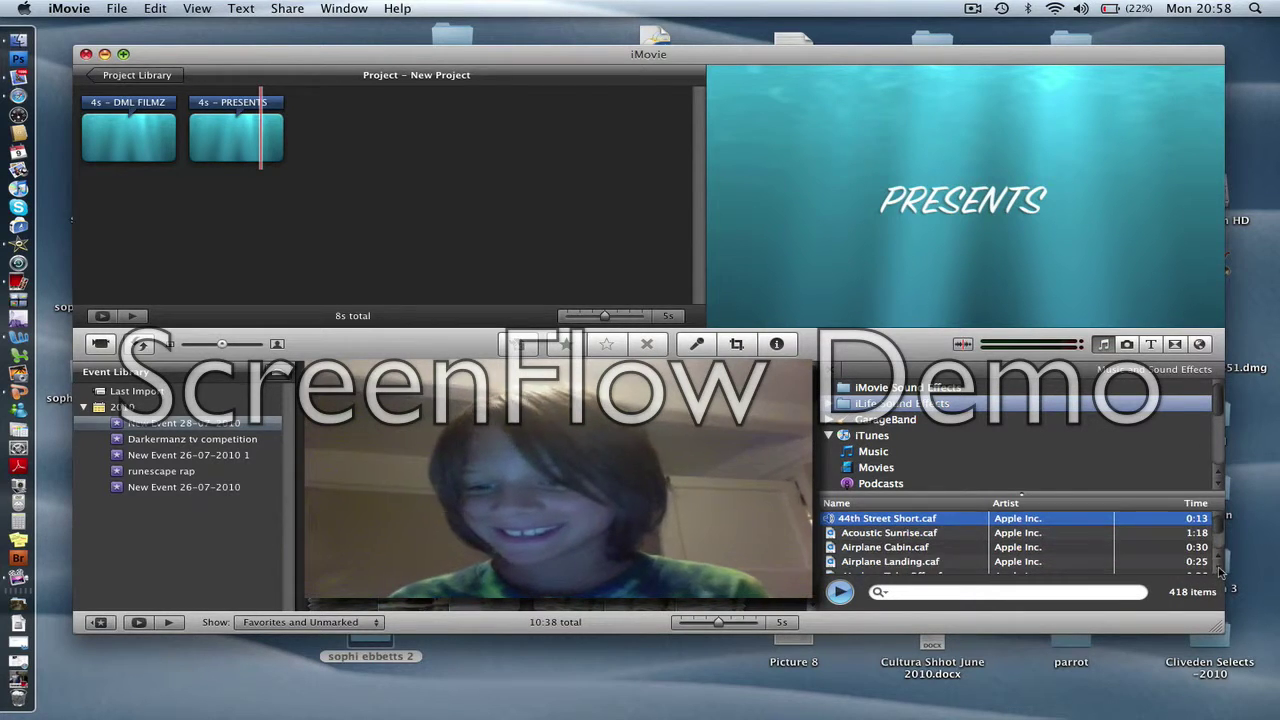
{"action": "left_click", "coordinate": [1219, 570]}
{"action": "left_click", "coordinate": [1219, 570]}
{"action": "left_click", "coordinate": [1219, 570]}
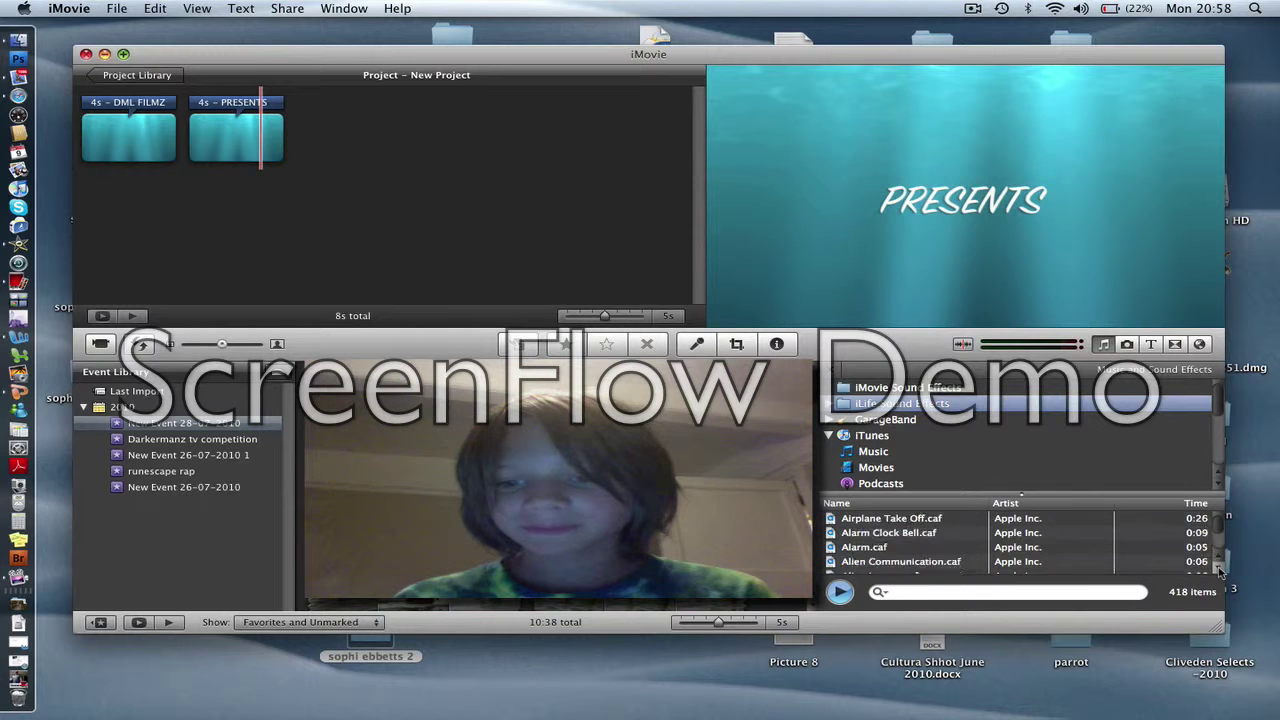
{"action": "left_click", "coordinate": [1219, 570]}
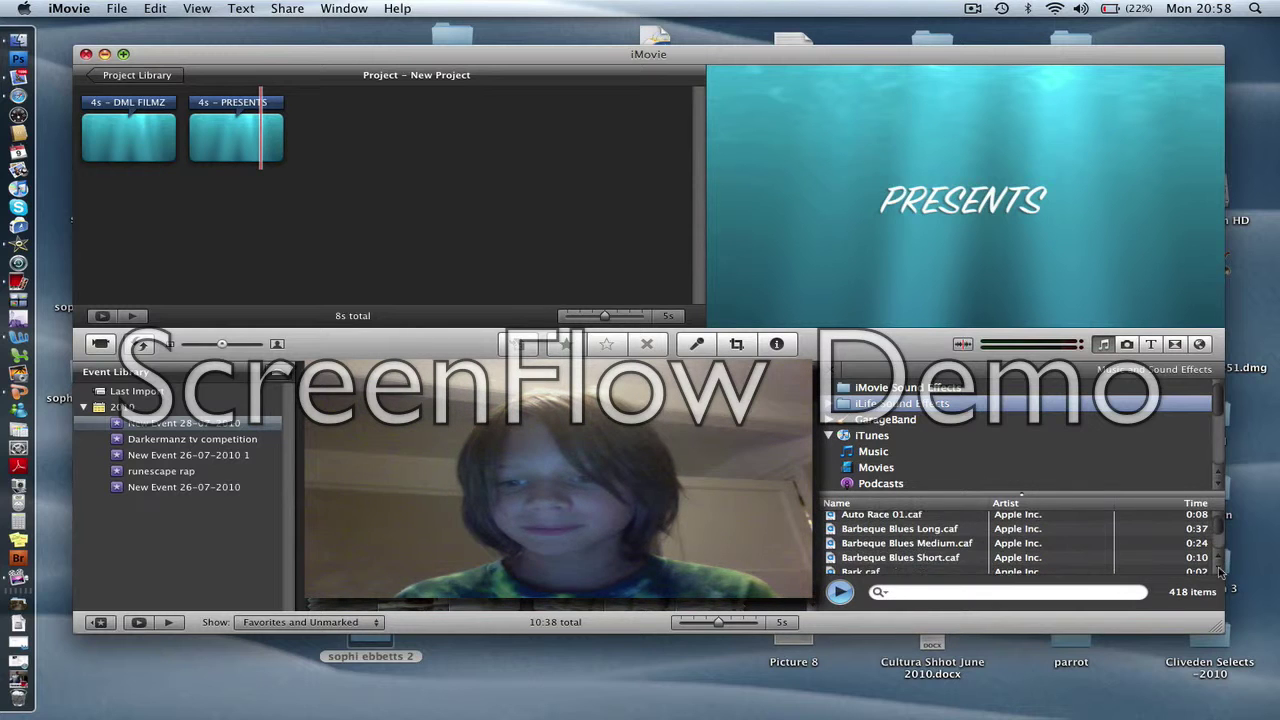
{"action": "left_click", "coordinate": [999, 560]}
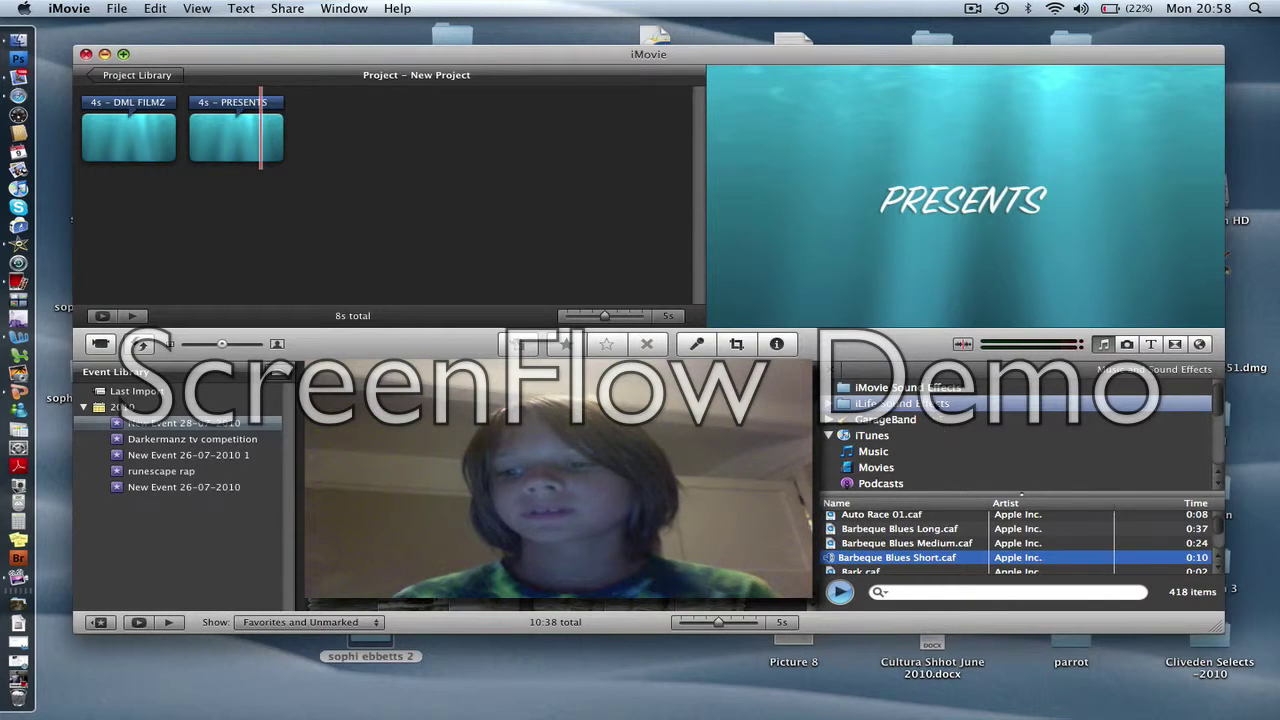
Browse the iMovie, iLife, GarageBand, iTunes and Movies sources, ending on iTunes Music
{"action": "left_click", "coordinate": [935, 388]}
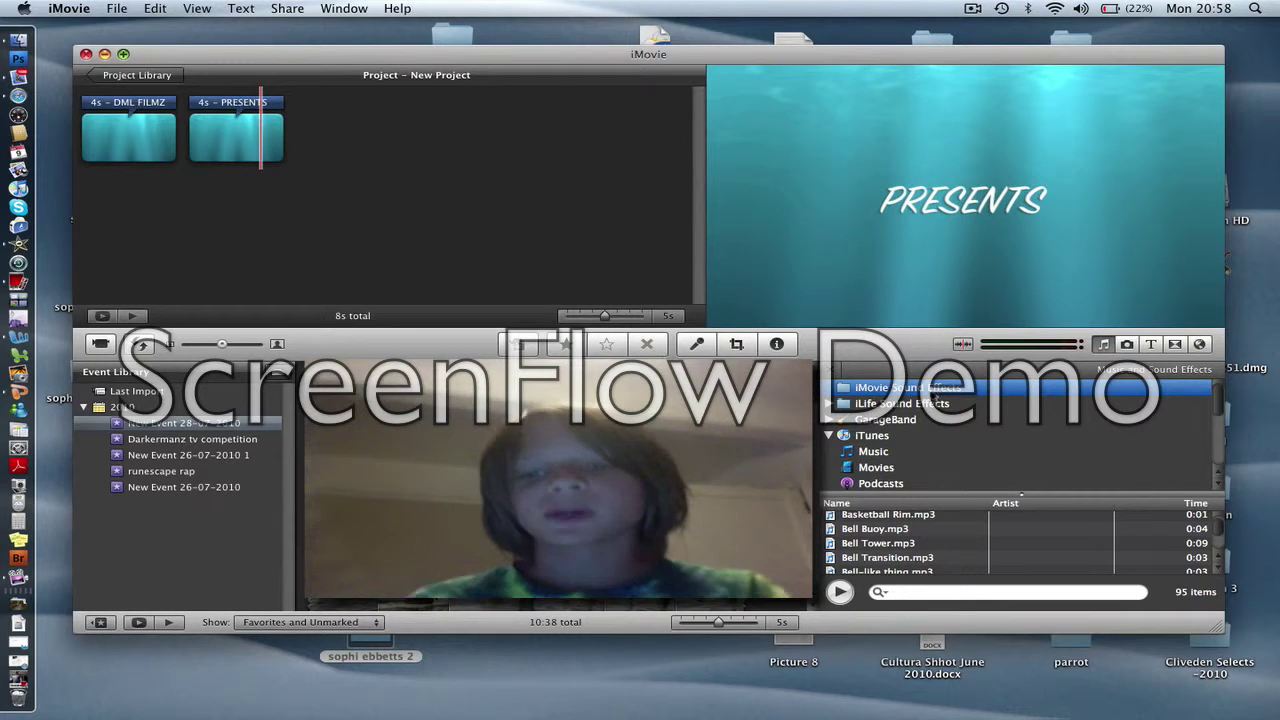
{"action": "left_click", "coordinate": [912, 403]}
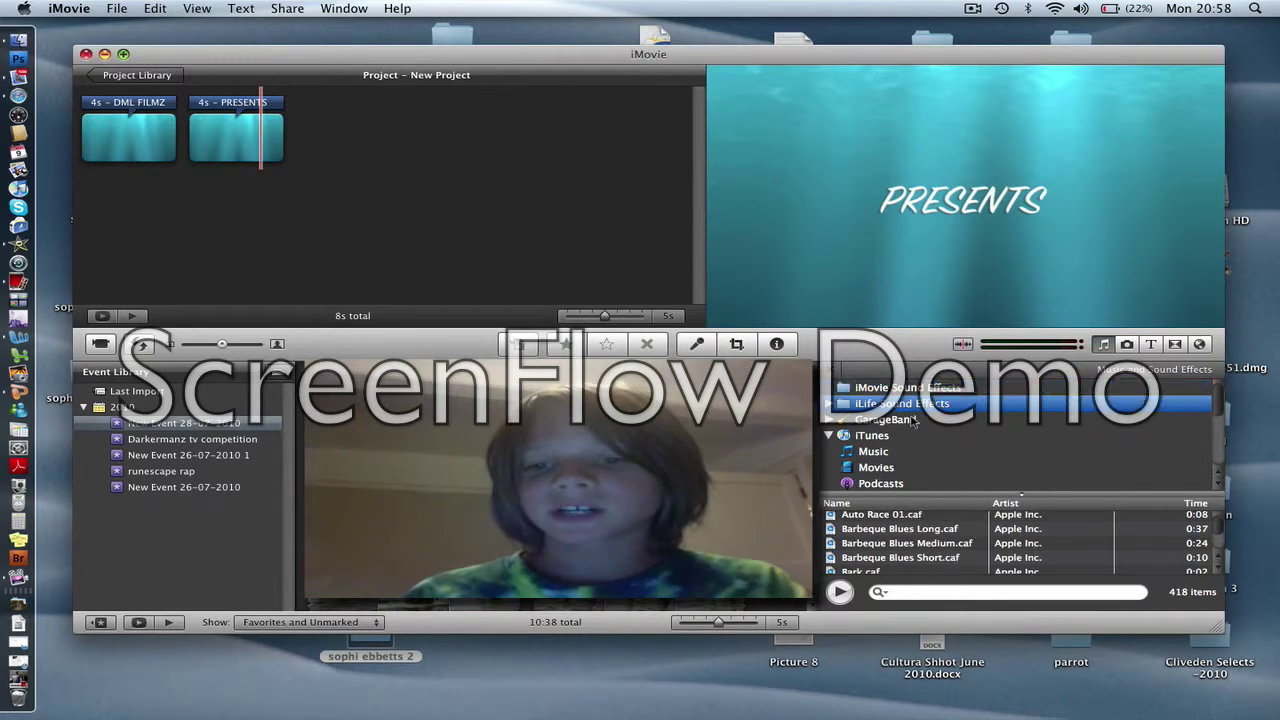
{"action": "left_click", "coordinate": [911, 420]}
{"action": "left_click", "coordinate": [892, 435]}
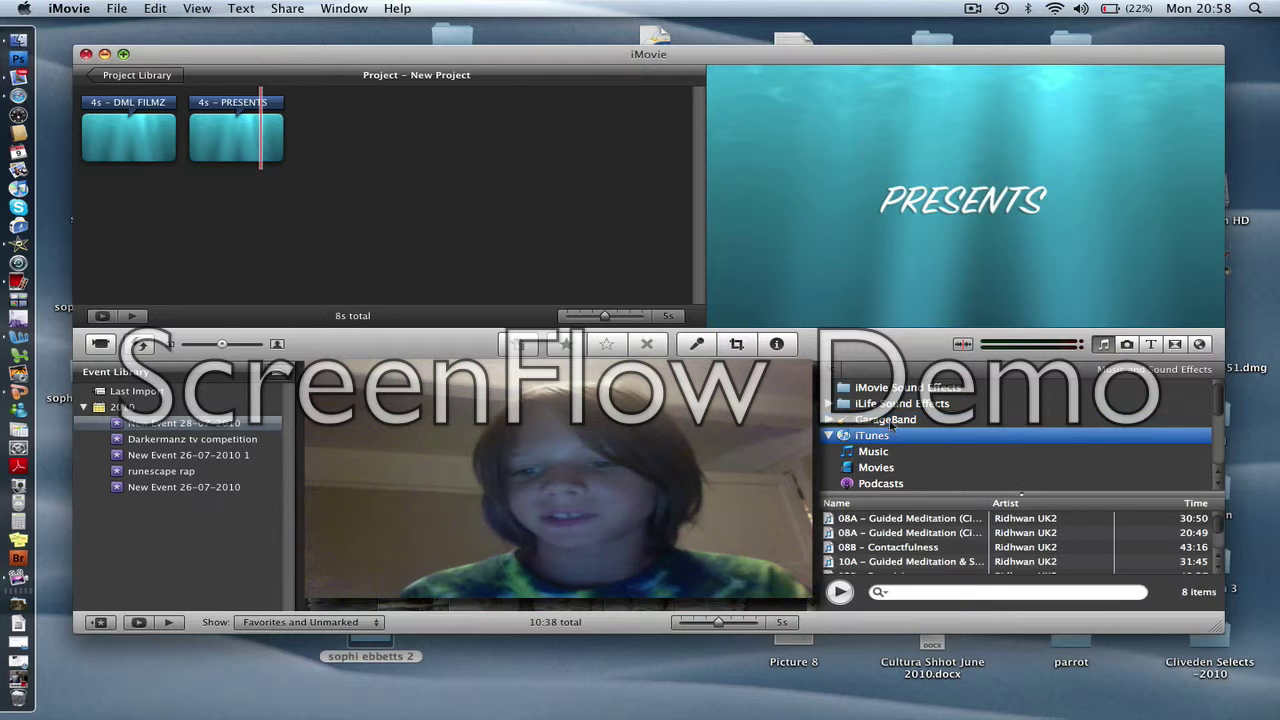
{"action": "left_click", "coordinate": [890, 421]}
{"action": "left_click", "coordinate": [890, 403]}
{"action": "left_click", "coordinate": [888, 435]}
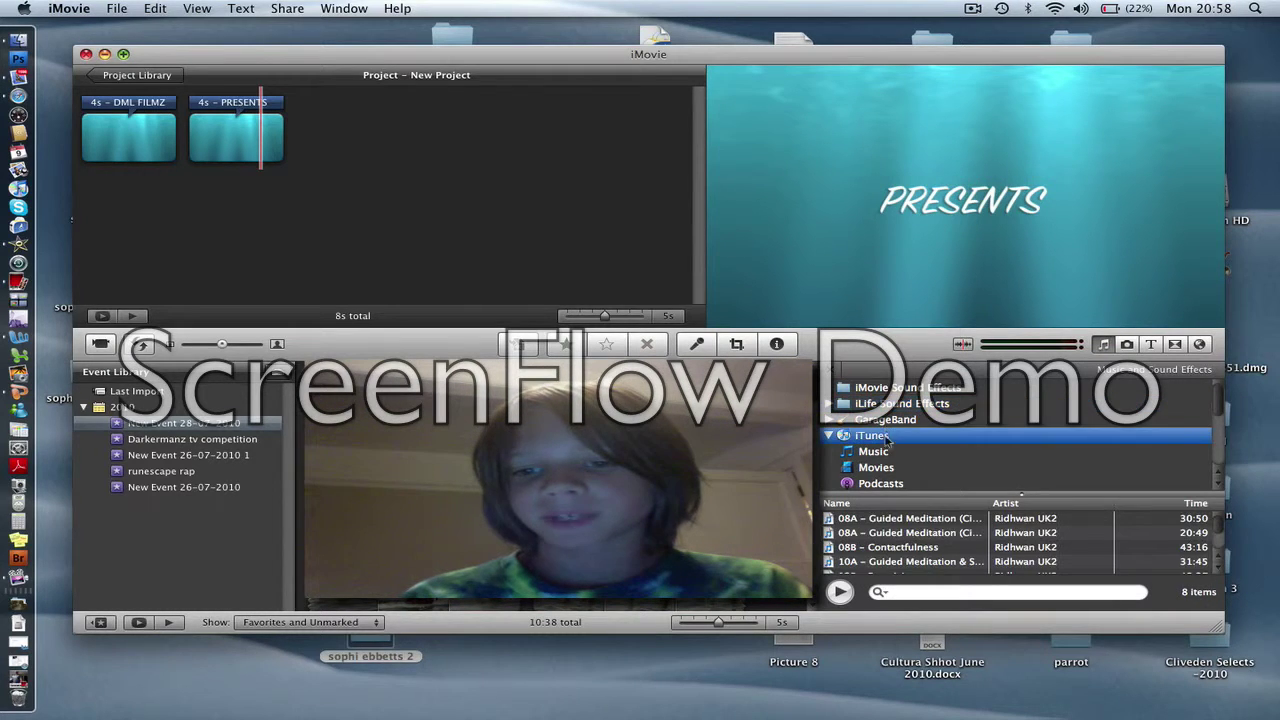
{"action": "left_click", "coordinate": [887, 452]}
{"action": "left_click", "coordinate": [890, 468]}
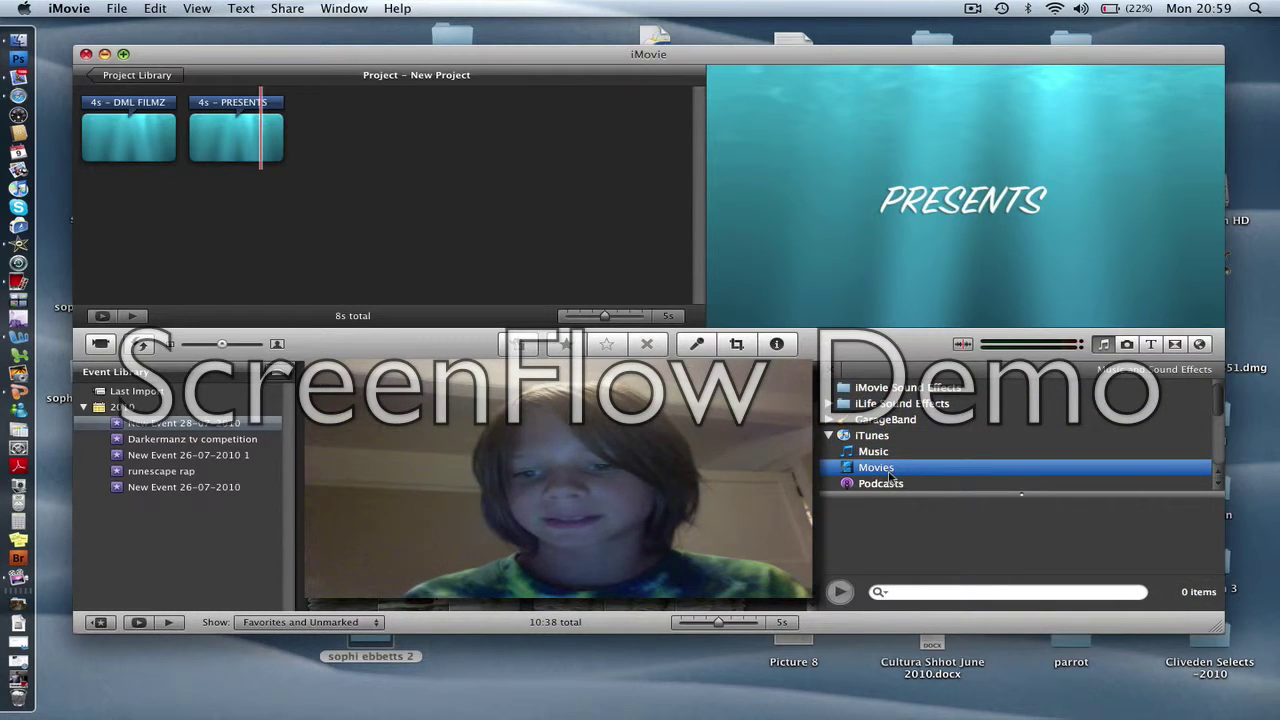
{"action": "left_click", "coordinate": [889, 452]}
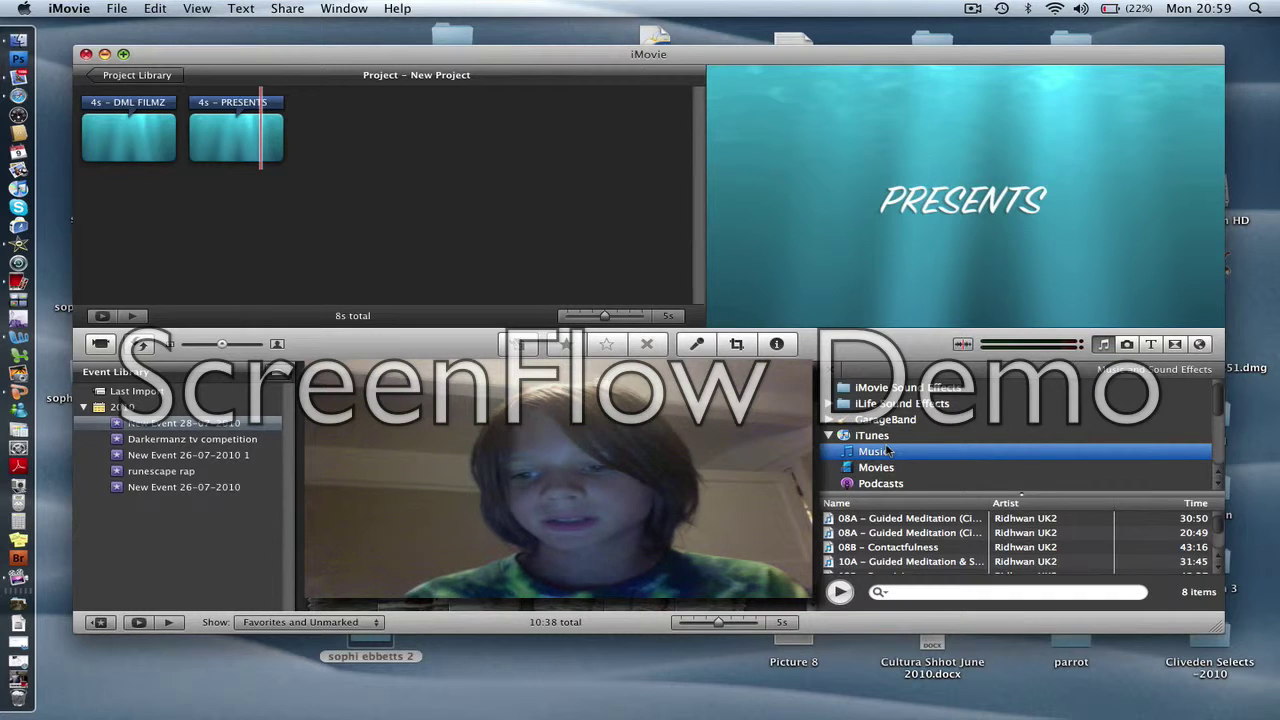
Return to iMovie Sound Effects, play the project from its first clip, then show the Titles browser
{"action": "left_click", "coordinate": [873, 393]}
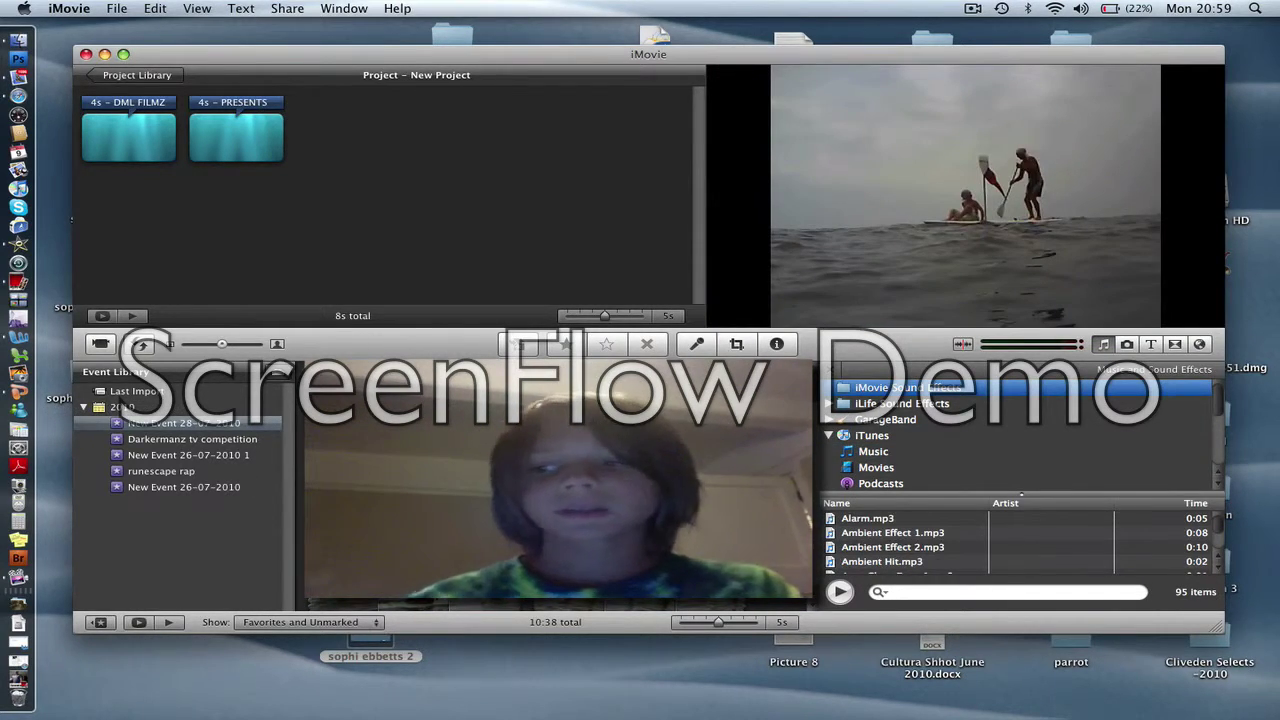
{"action": "key", "text": "space"}
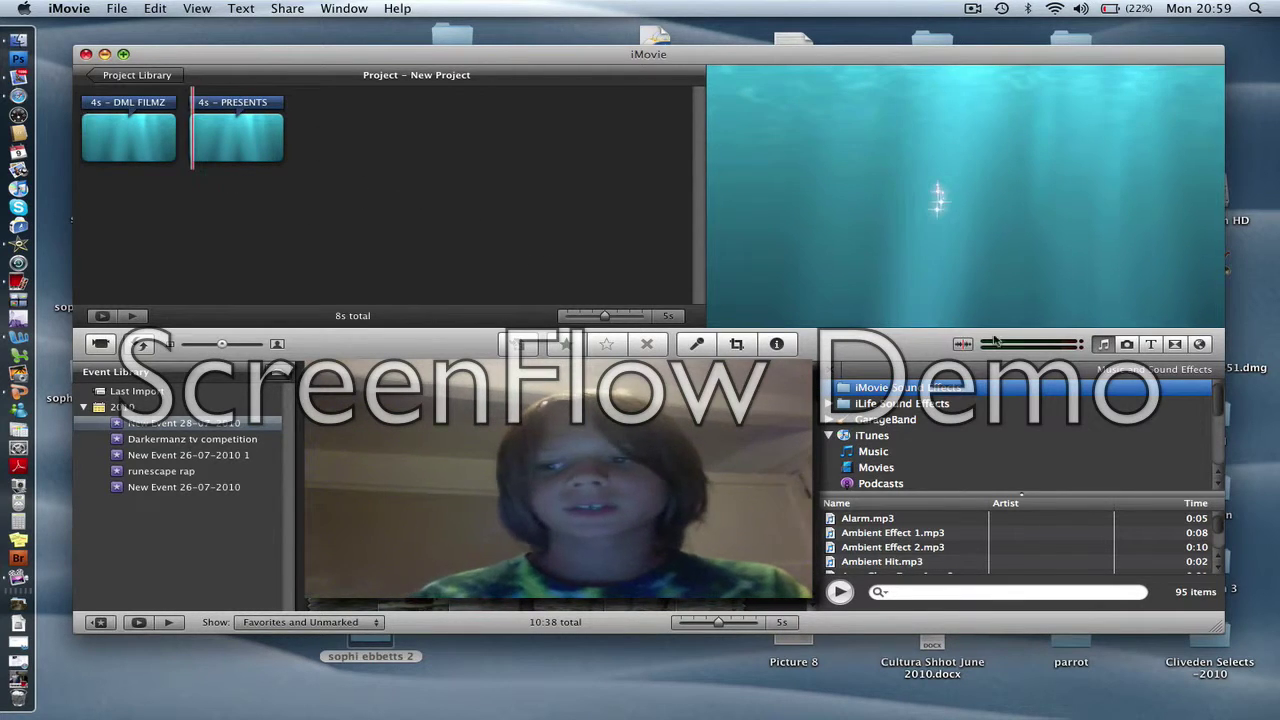
{"action": "left_click", "coordinate": [1150, 344]}
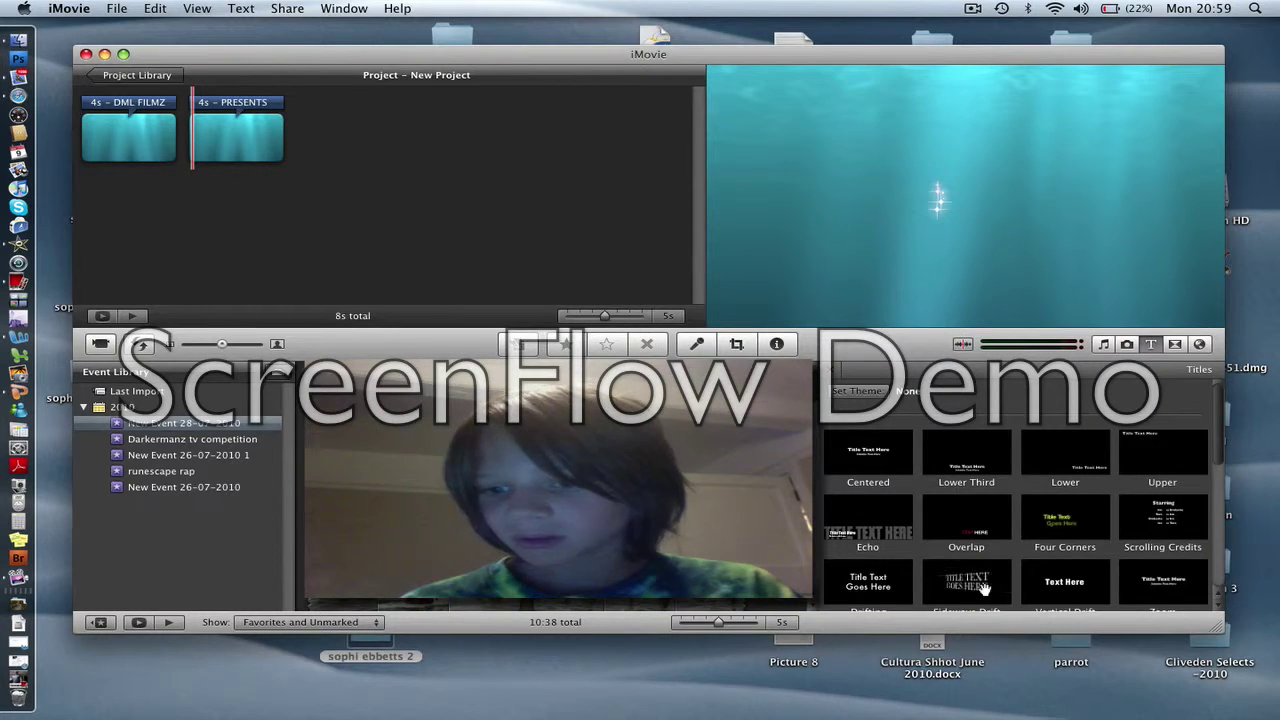
Add a Blue-background title after PRESENTS with the lines 'THE' and 'END'
{"action": "left_click_drag", "start_coordinate": [967, 580], "coordinate": [422, 173]}
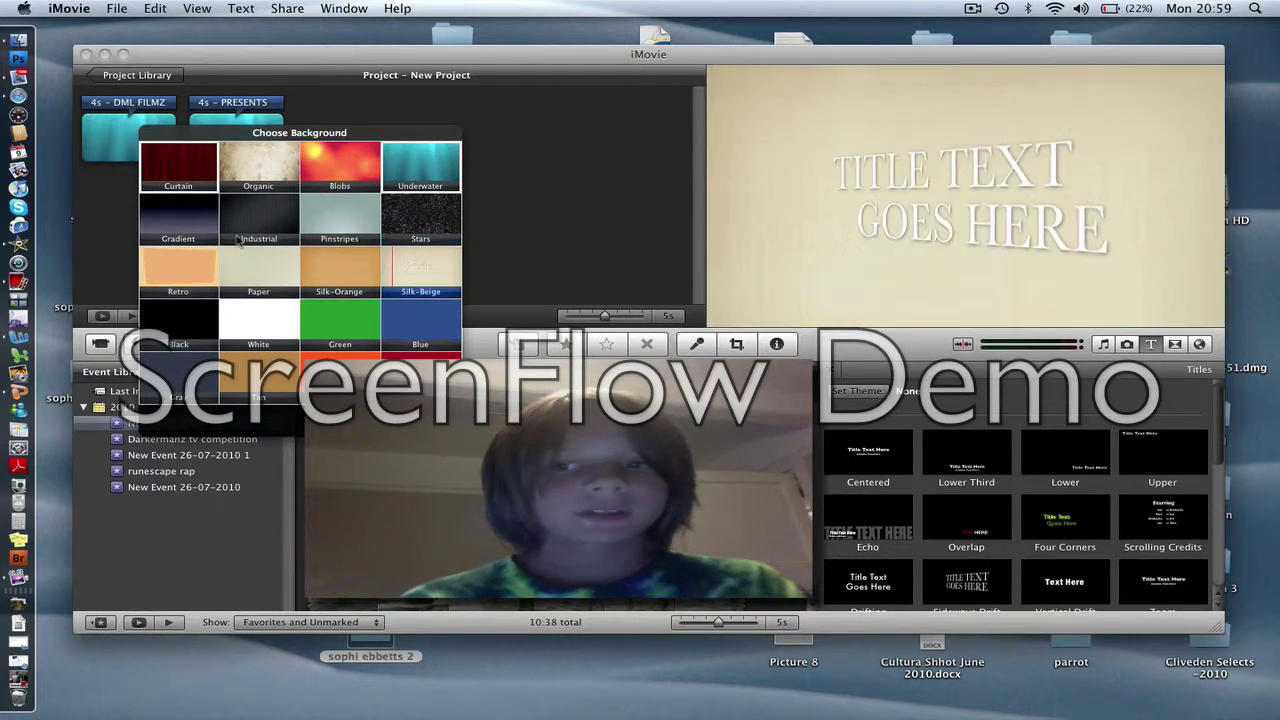
{"action": "left_click", "coordinate": [403, 335]}
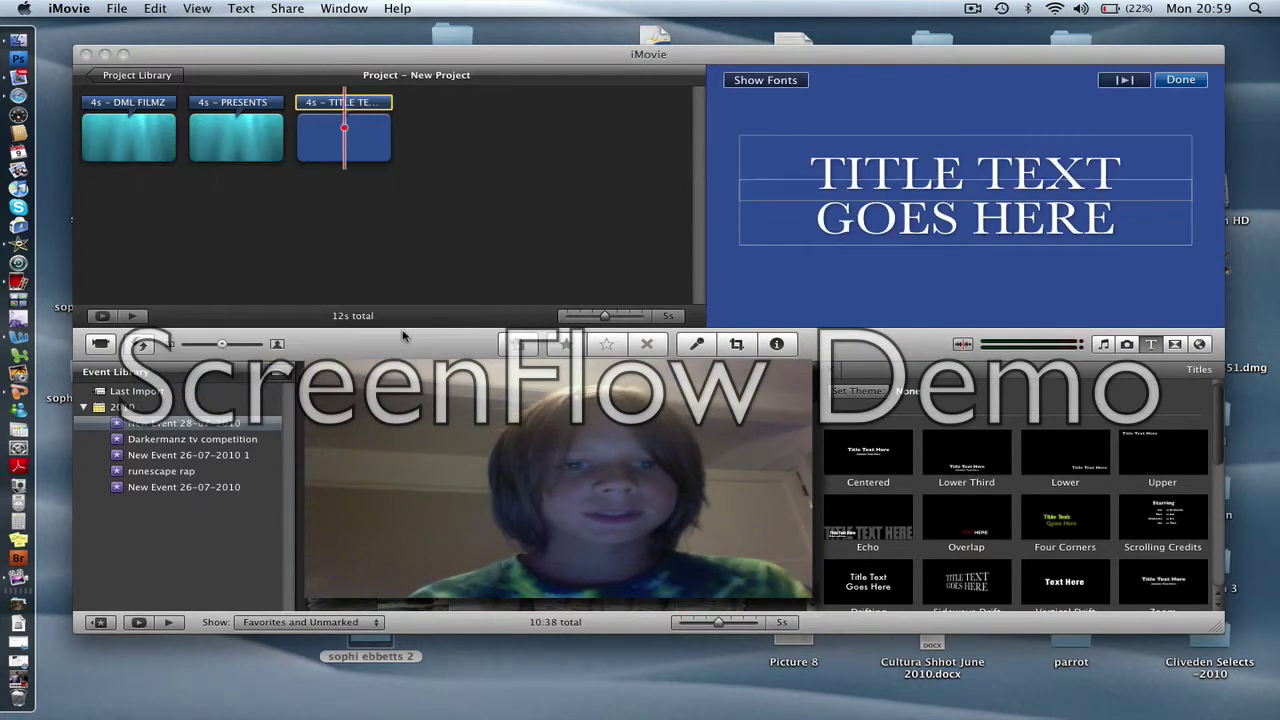
{"action": "left_click", "coordinate": [838, 178]}
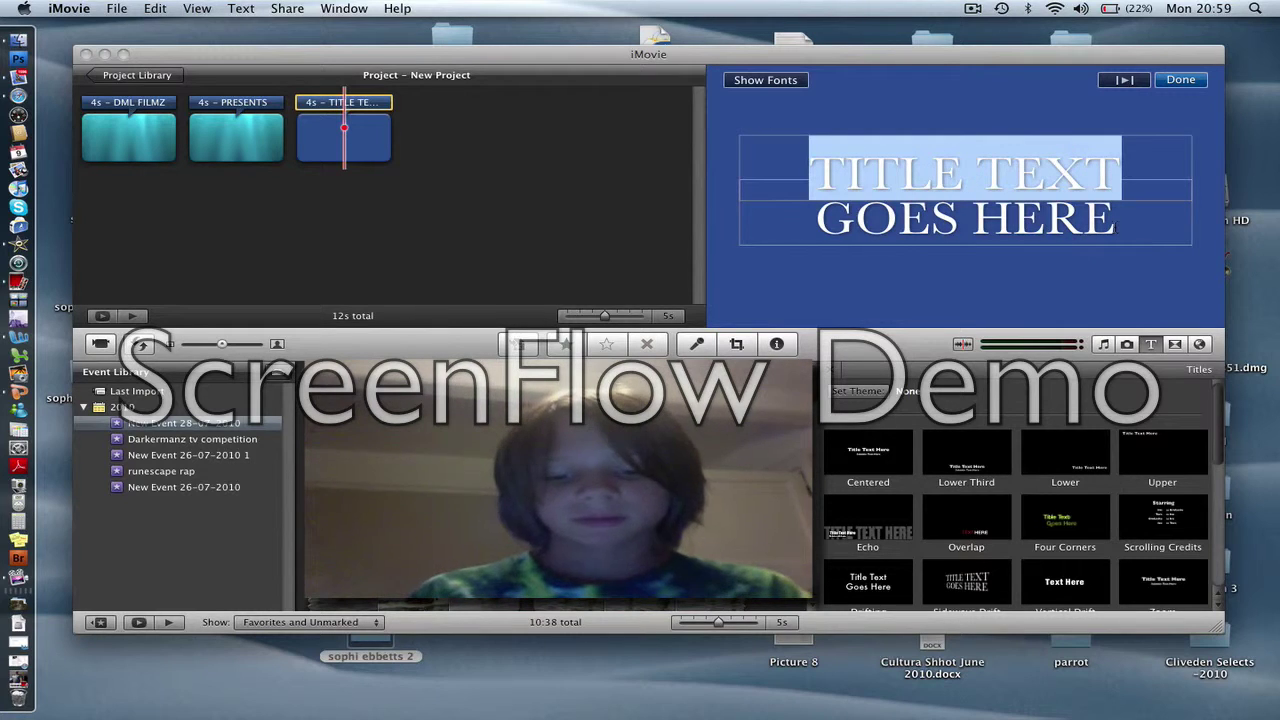
{"action": "type", "text": "THE"}
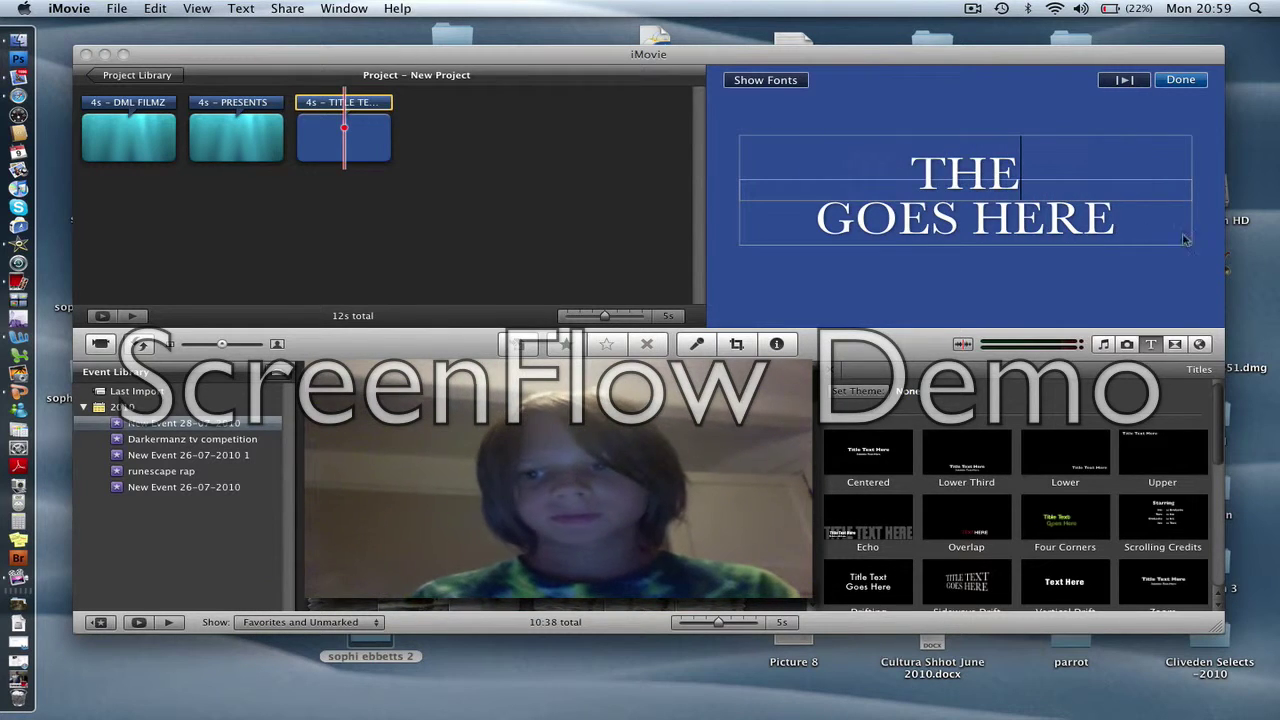
{"action": "key", "text": "Tab"}
{"action": "type", "text": "END"}
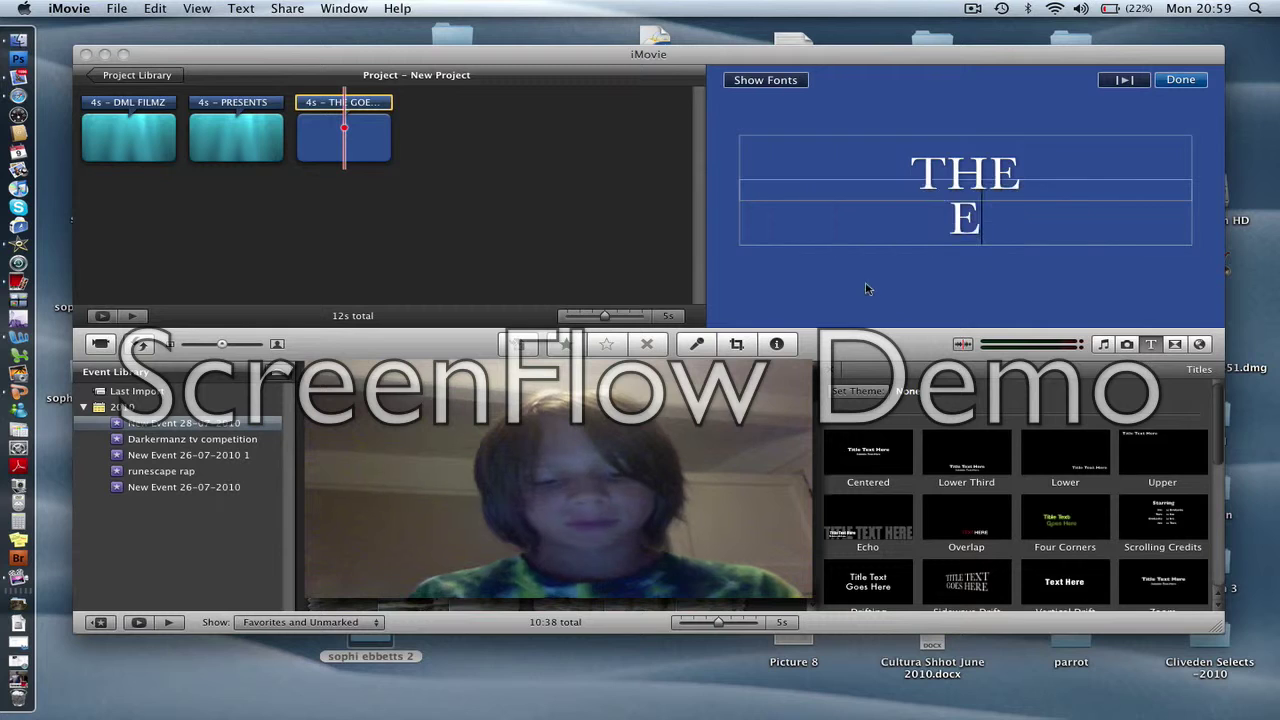
{"action": "left_click", "coordinate": [512, 193]}
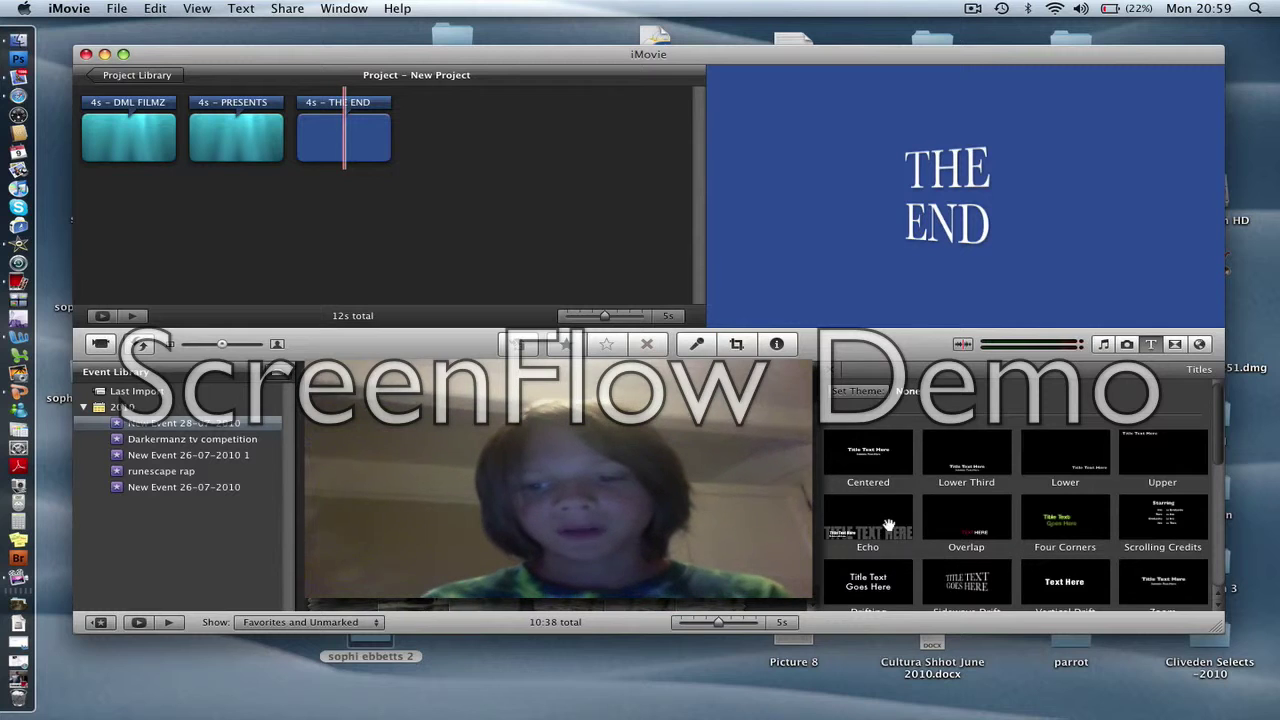
Append an Underwater Echo title reading 'AND YOU HAVE TO HAV AN IMAC FOR THIS OR ANY MAC'
{"action": "left_click_drag", "start_coordinate": [884, 526], "coordinate": [490, 175]}
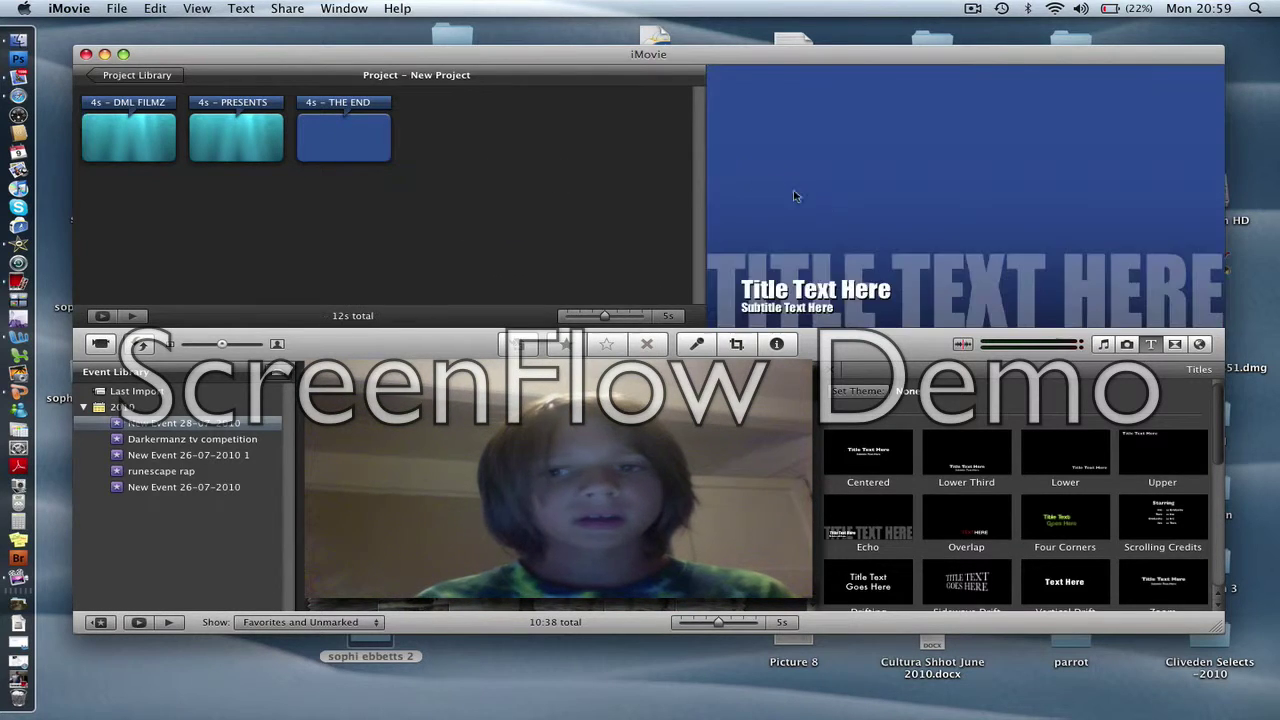
{"action": "left_click", "coordinate": [720, 80]}
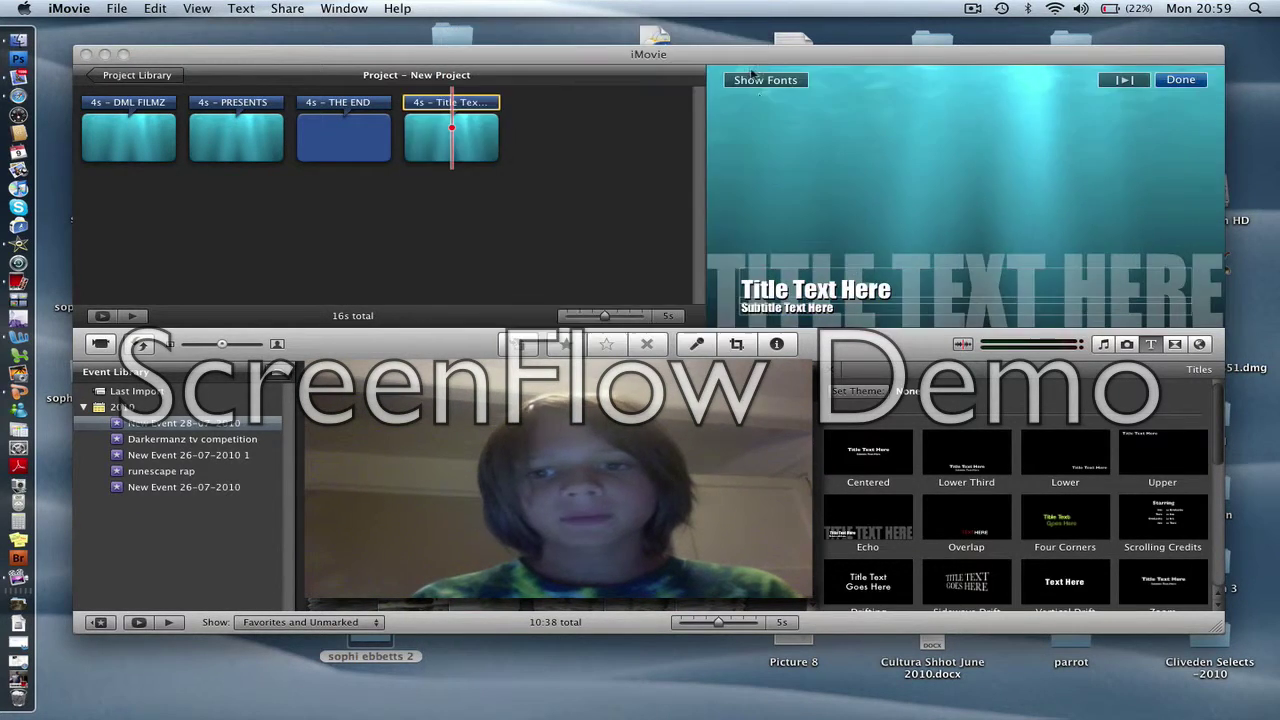
{"action": "left_click", "coordinate": [860, 289]}
{"action": "type", "text": "A"}
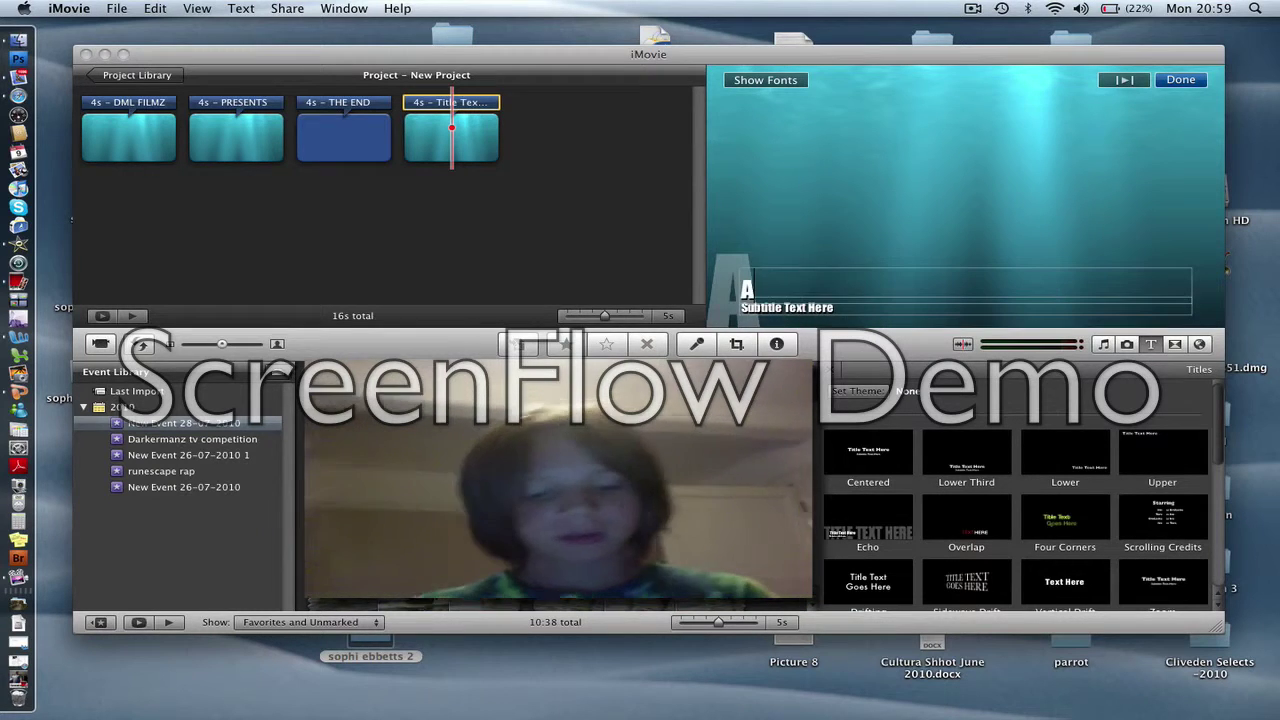
{"action": "type", "text": "ND YOU H"}
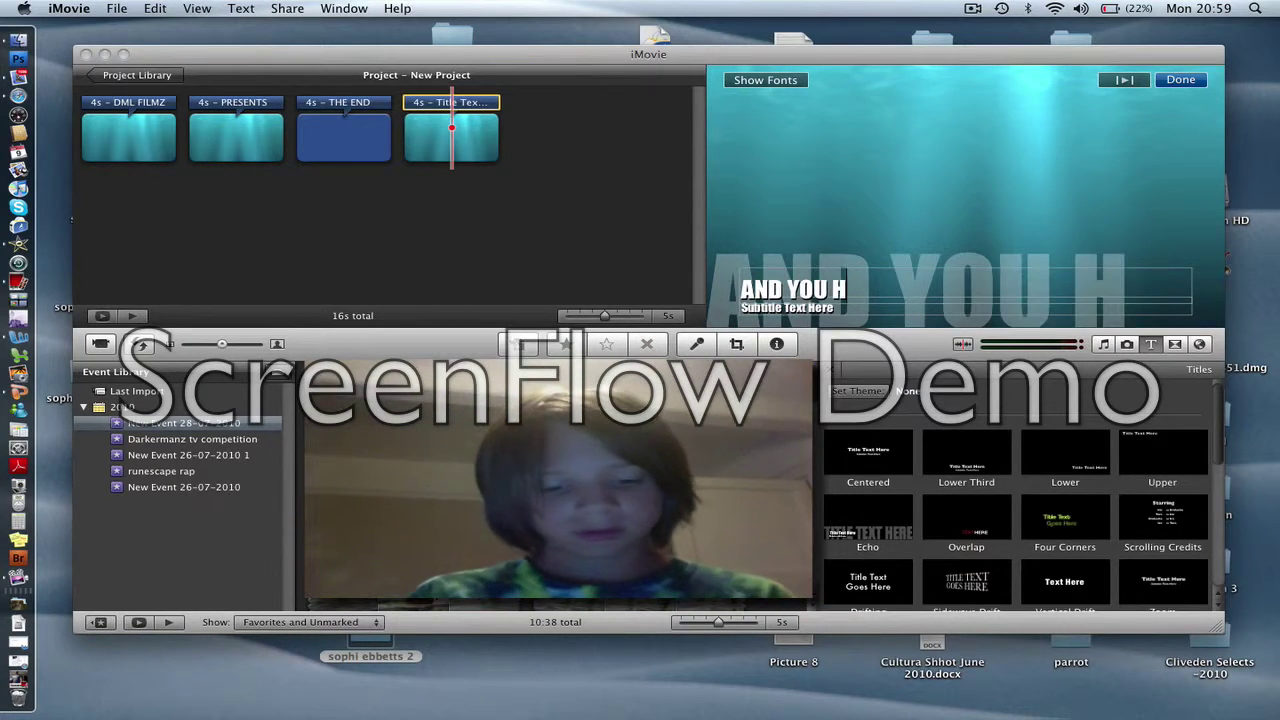
{"action": "type", "text": "AVE TO HA"}
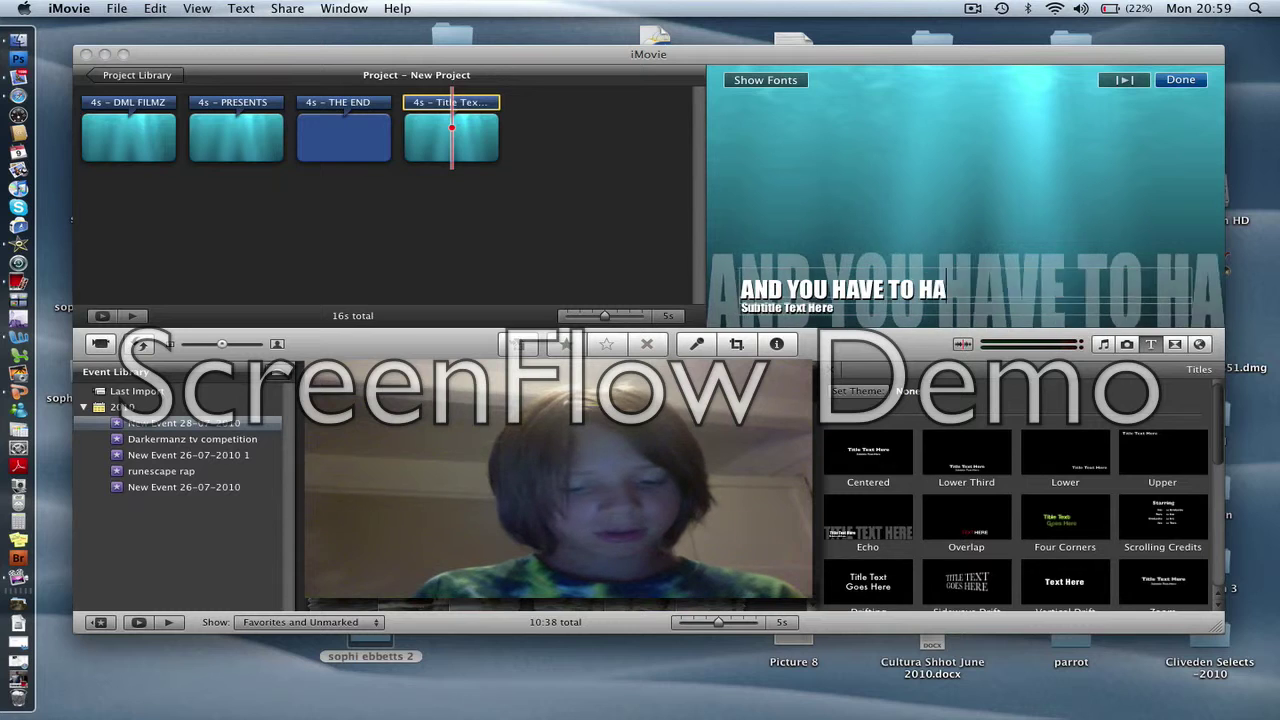
{"action": "type", "text": "V AN IM"}
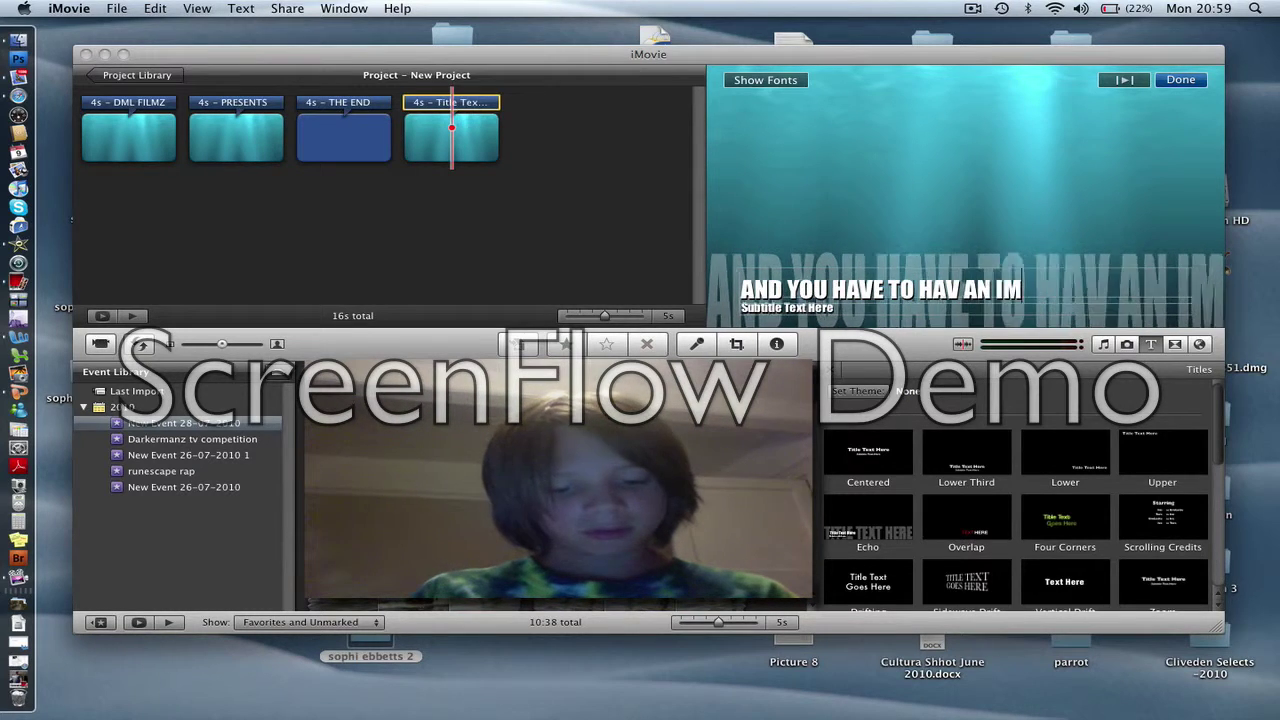
{"action": "type", "text": "AC FOR THIS"}
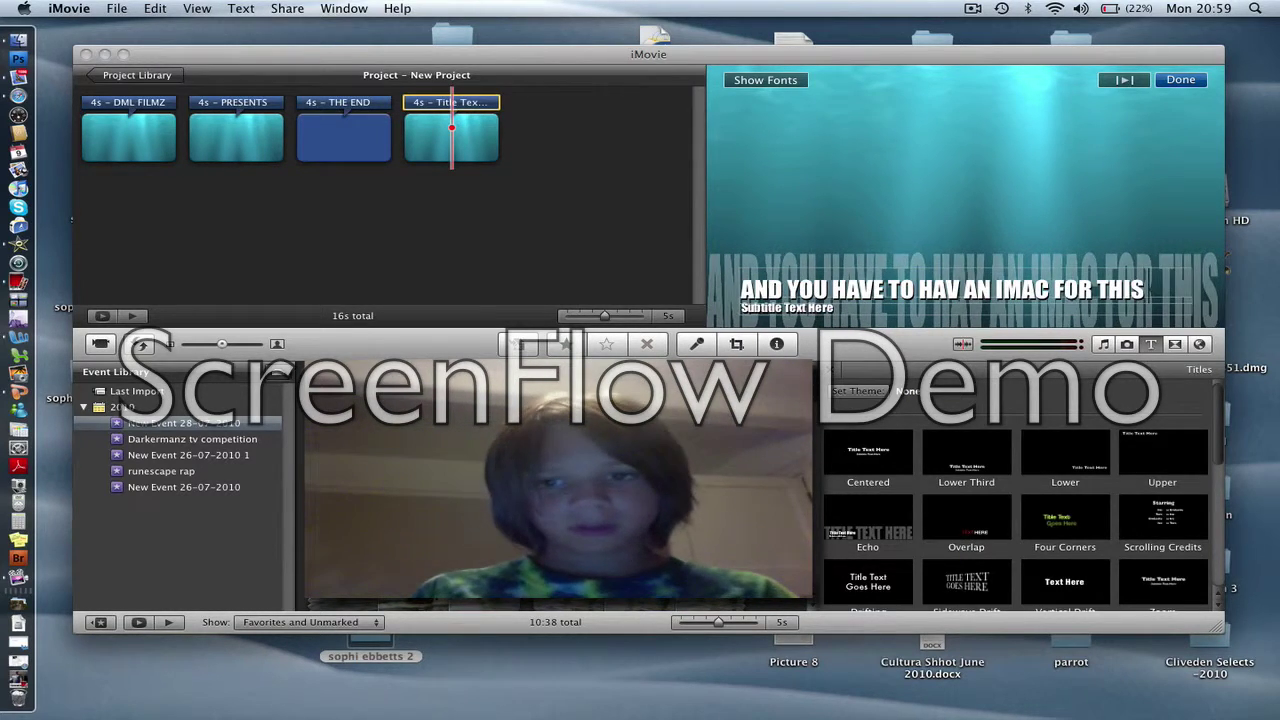
{"action": "type", "text": " OR ANY MAC"}
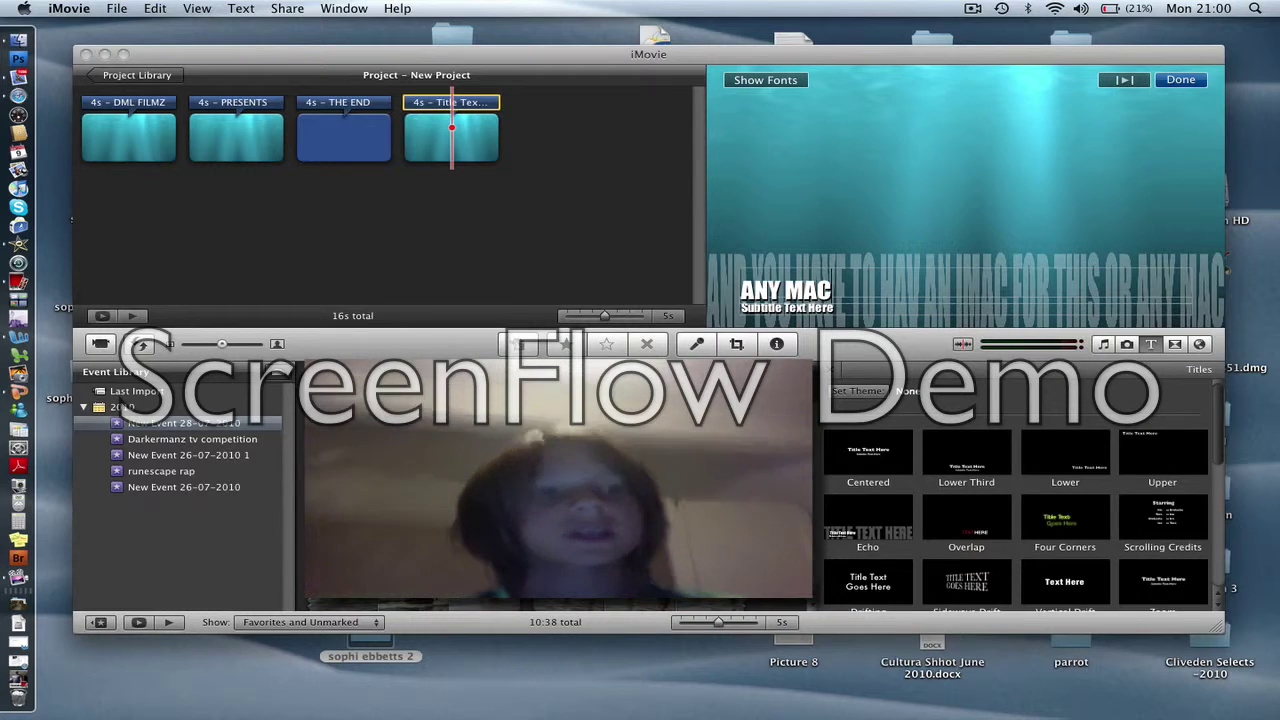
{"action": "left_click", "coordinate": [287, 8]}
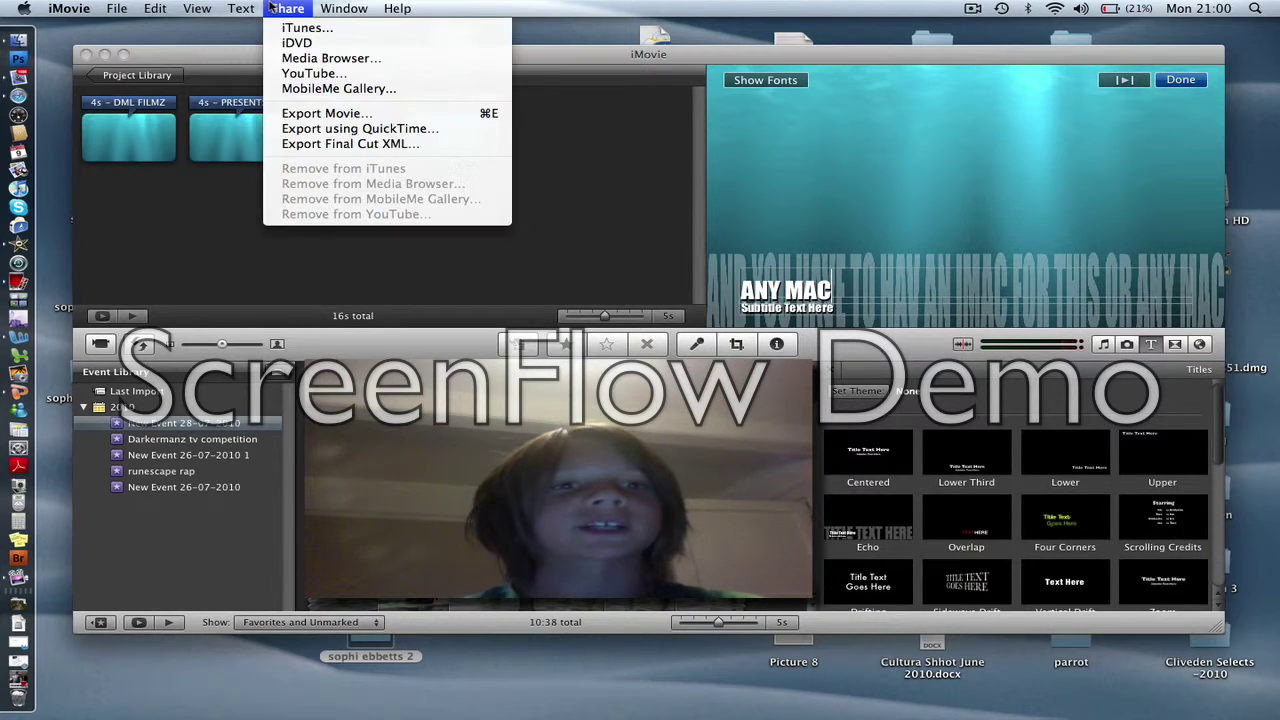
{"action": "left_click", "coordinate": [528, 230]}
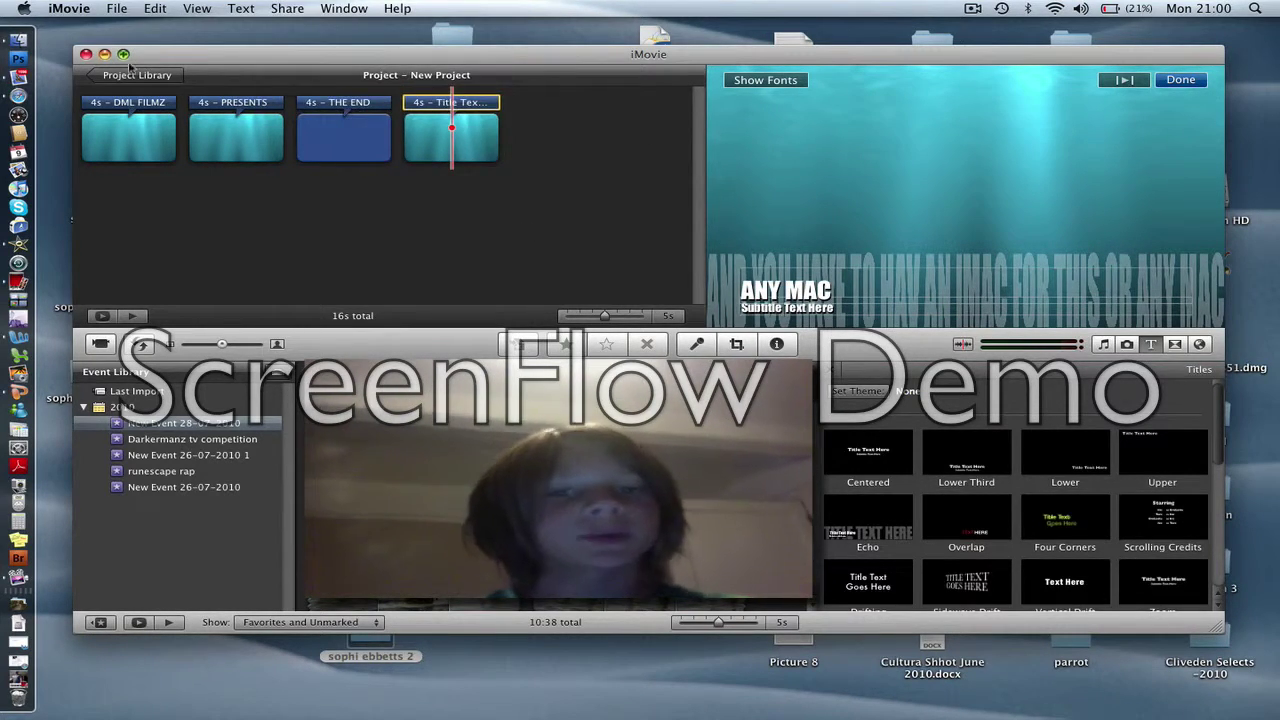